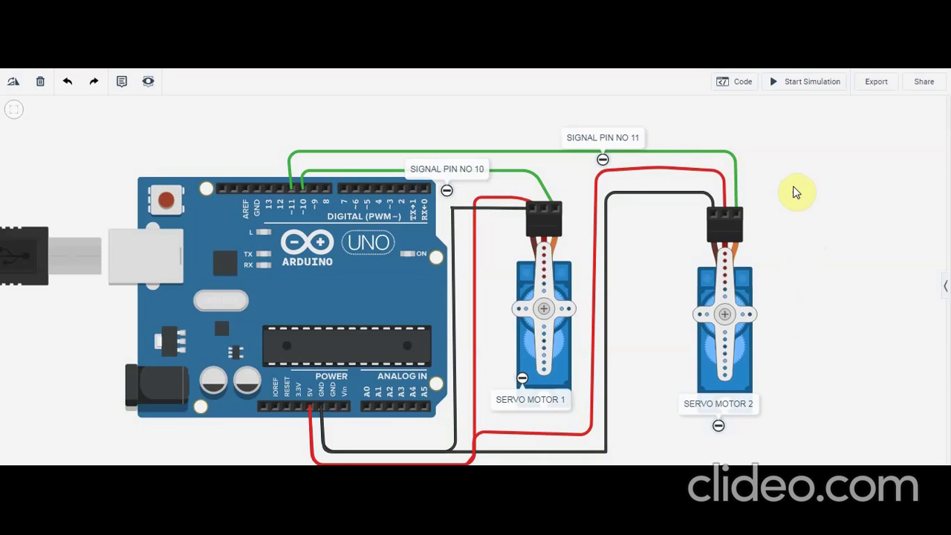
# Run the simulation of the finished two-servo circuit, examine both servos' movement up close, and stop the simulation
pyautogui.click(810, 83)
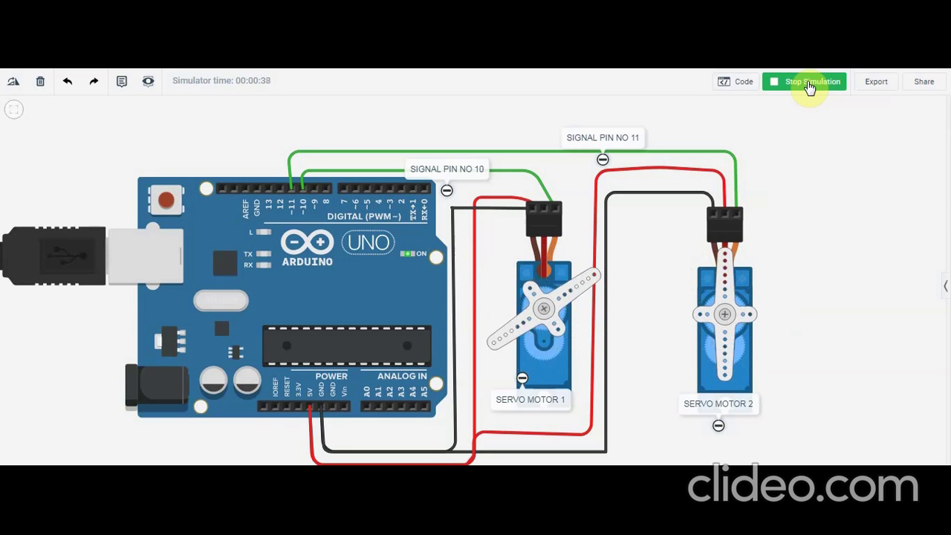
pyautogui.scroll(-1, 807, 245)
pyautogui.scroll(4, 806, 245)
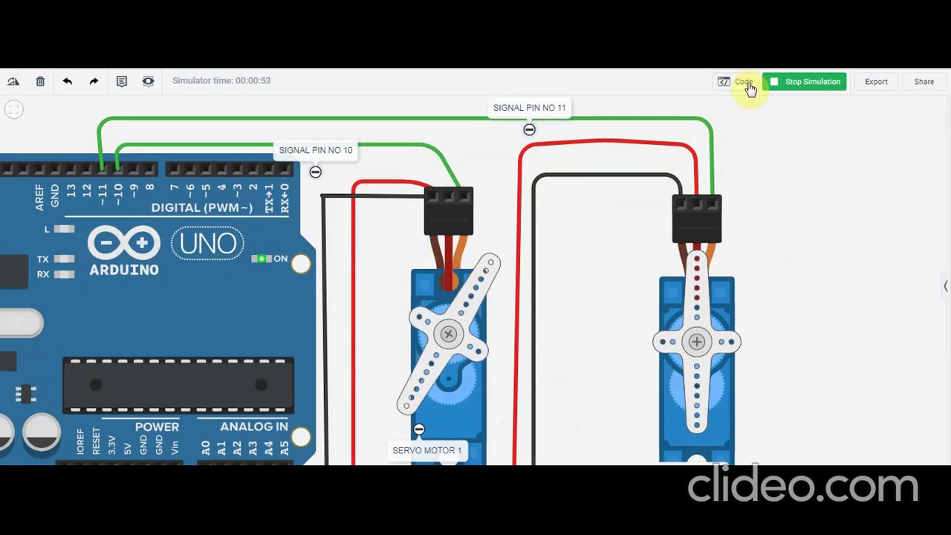
pyautogui.click(803, 86)
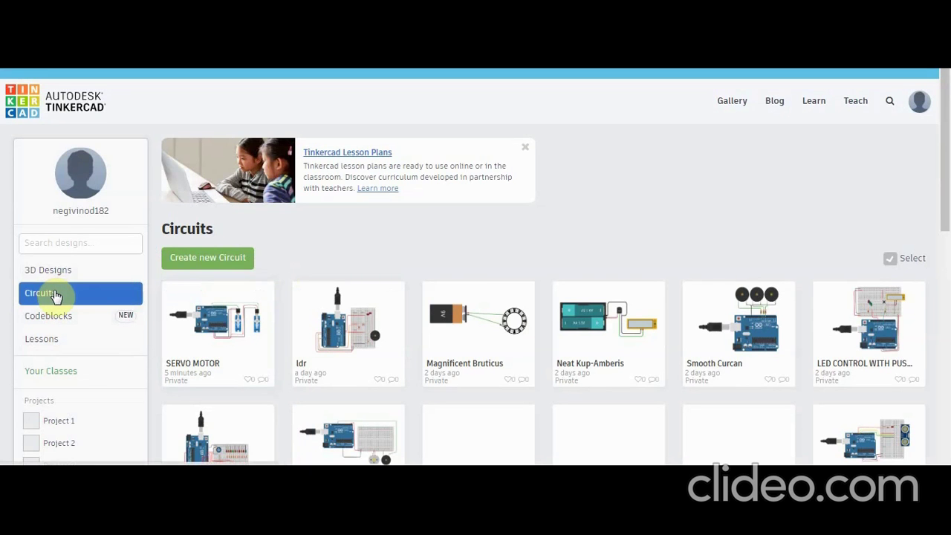
# Create a new circuit and place an Arduino Uno R3 in the workspace
pyautogui.click(203, 257)
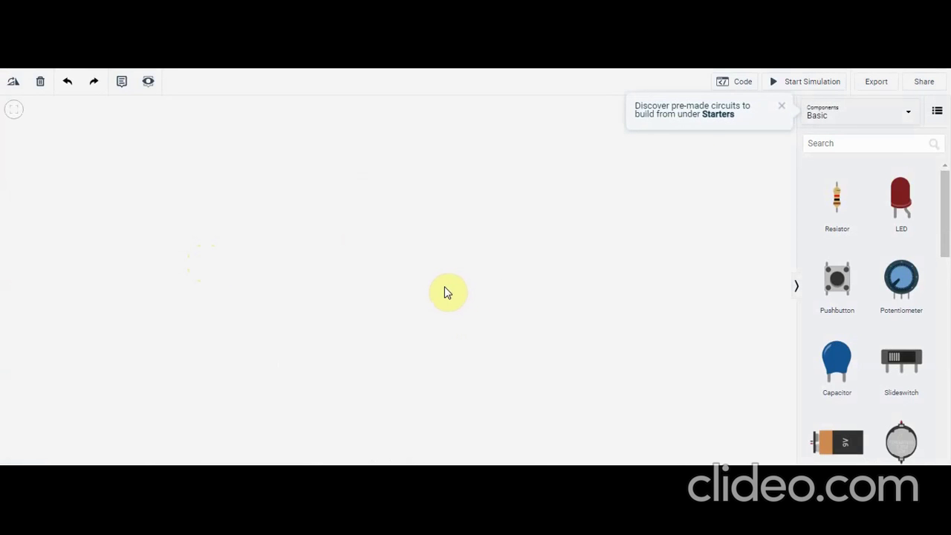
pyautogui.click(782, 107)
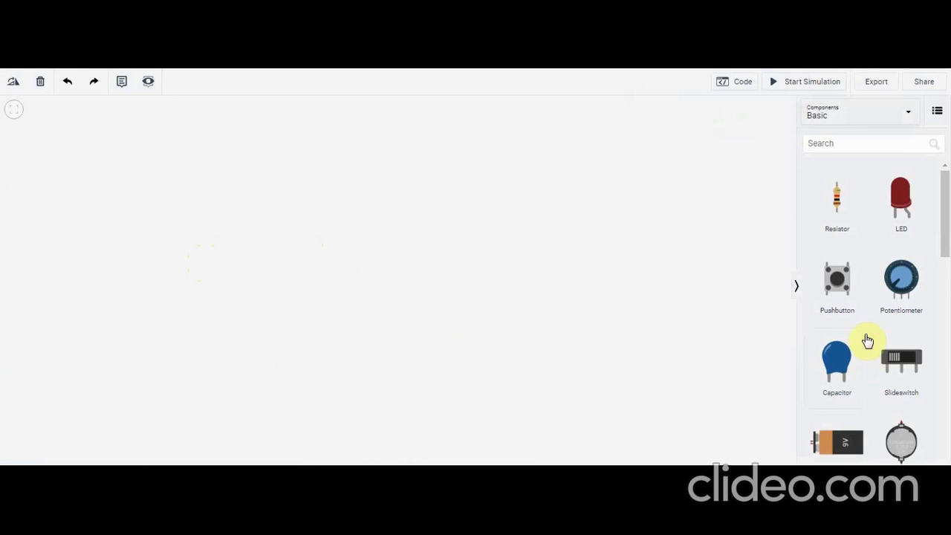
pyautogui.scroll(-4, 867, 331)
pyautogui.moveTo(895, 335); pyautogui.dragTo(238, 274)
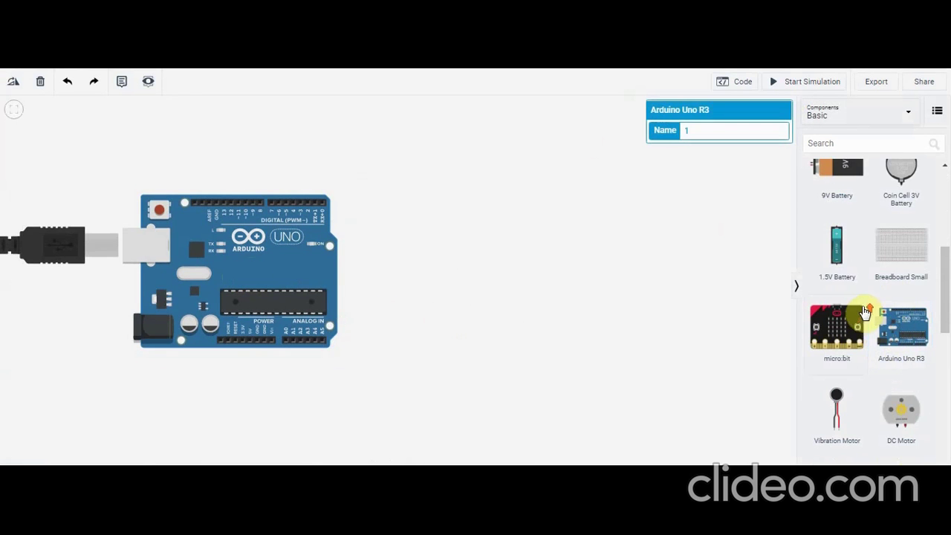
# Add two Micro Servos side by side, next to the Arduino board
pyautogui.scroll(3, 866, 313)
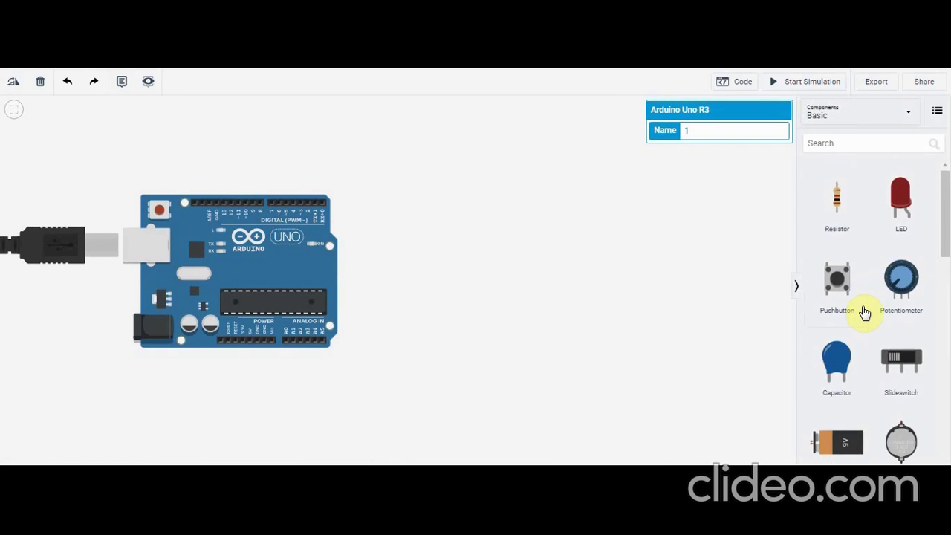
pyautogui.scroll(-10, 864, 312)
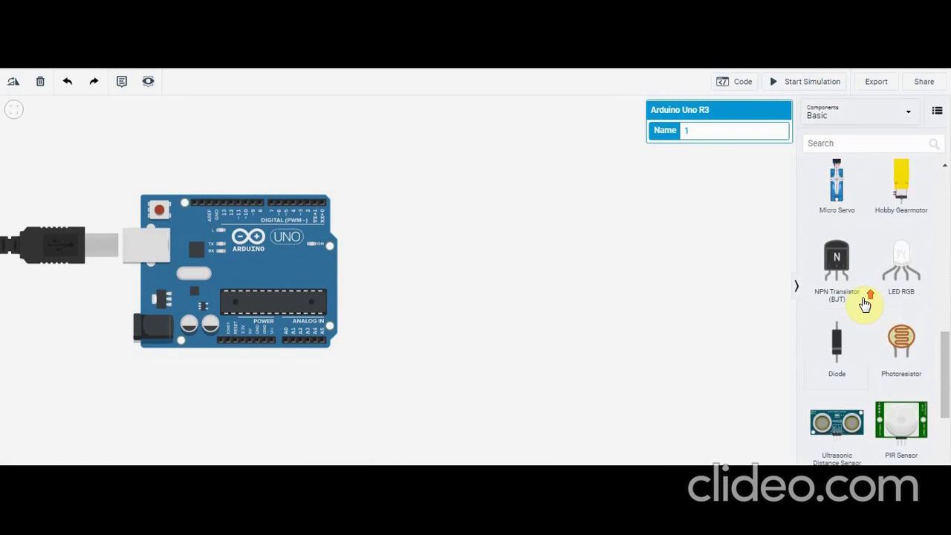
pyautogui.scroll(2, 865, 303)
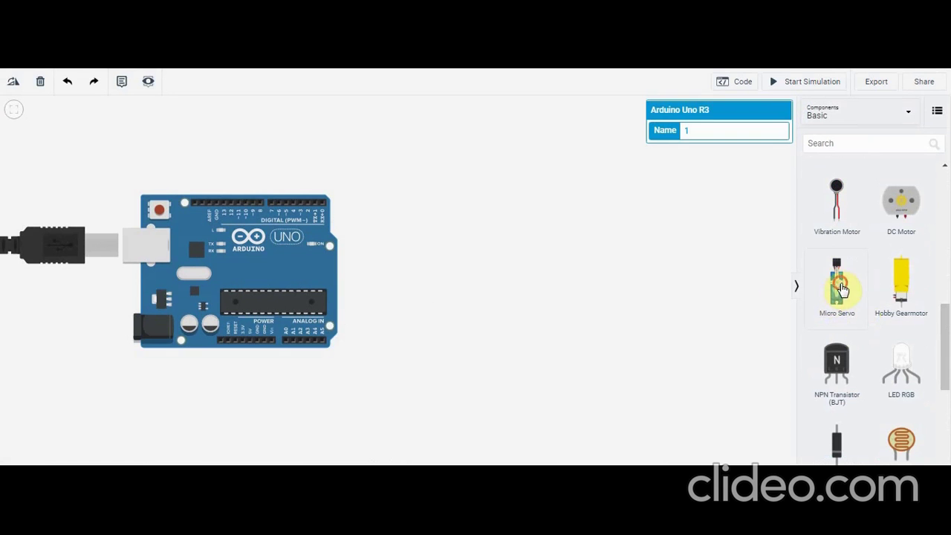
pyautogui.moveTo(842, 290); pyautogui.dragTo(443, 218)
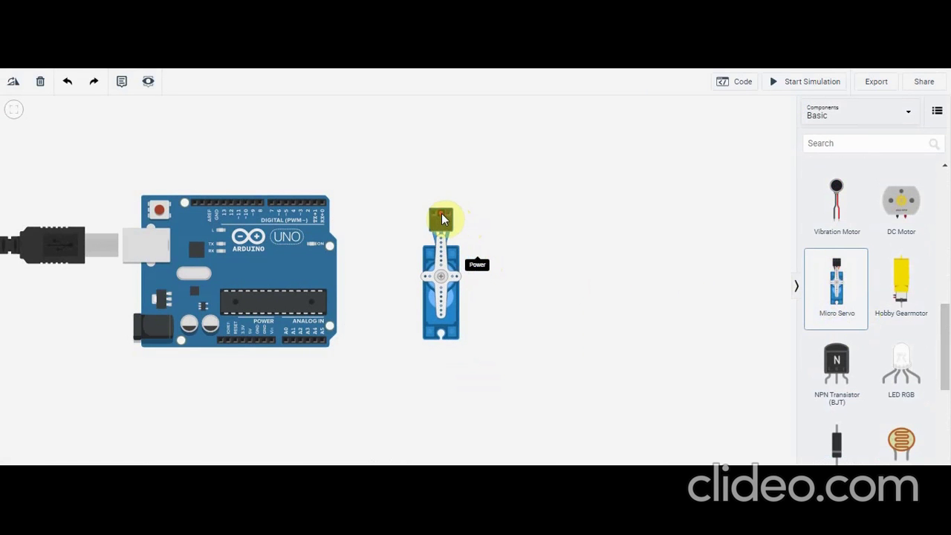
pyautogui.moveTo(844, 284); pyautogui.dragTo(567, 216)
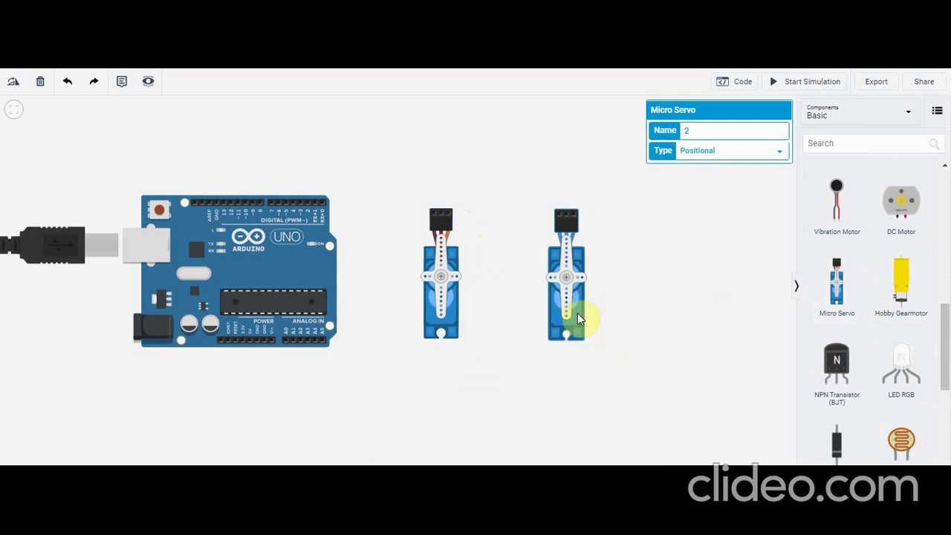
# Reposition both servos slightly higher and closer to the Arduino, keeping them side by side with a gap for wiring
pyautogui.moveTo(561, 288)
pyautogui.mouseDown()
pyautogui.moveTo(560, 269)
pyautogui.moveTo(558, 279)
pyautogui.mouseUp()
pyautogui.moveTo(441, 280); pyautogui.dragTo(421, 272)
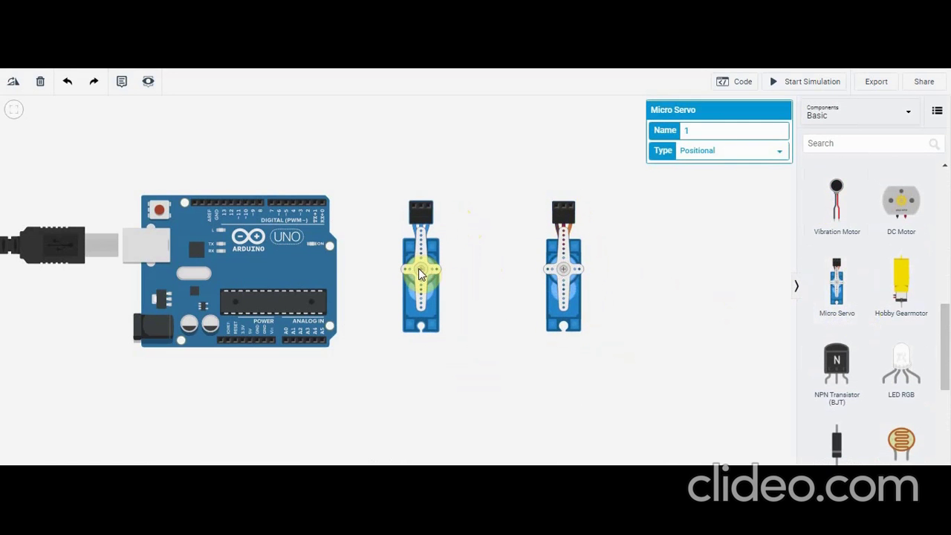
pyautogui.moveTo(571, 282); pyautogui.dragTo(534, 279)
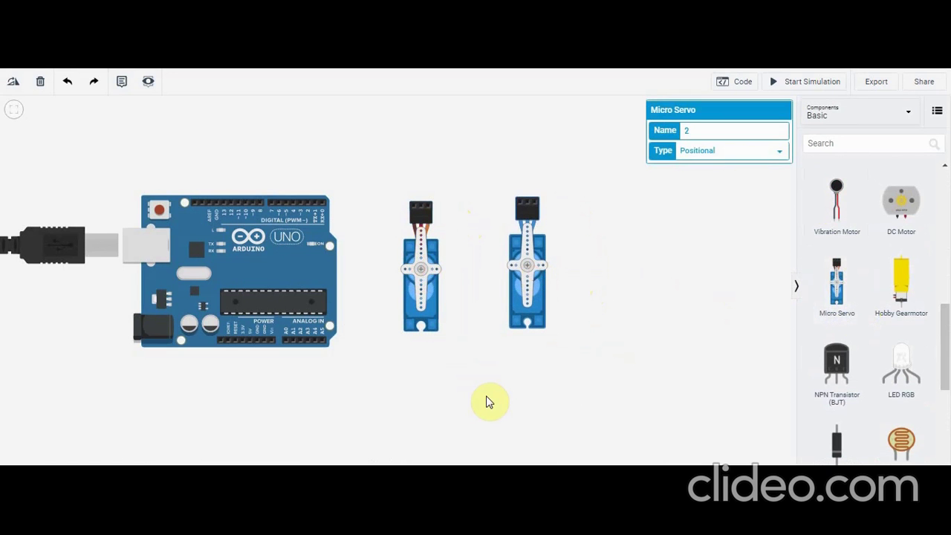
# Wire the Arduino's 5V pin to the first servo's Power pin, routing below and around the board, and level the upper wire segment
pyautogui.moveTo(413, 411); pyautogui.dragTo(476, 414)
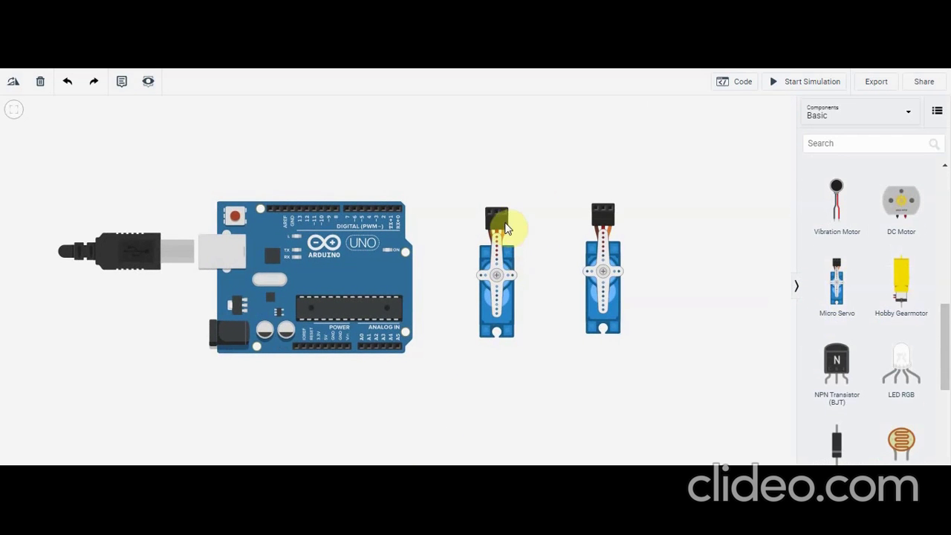
pyautogui.scroll(3, 505, 216)
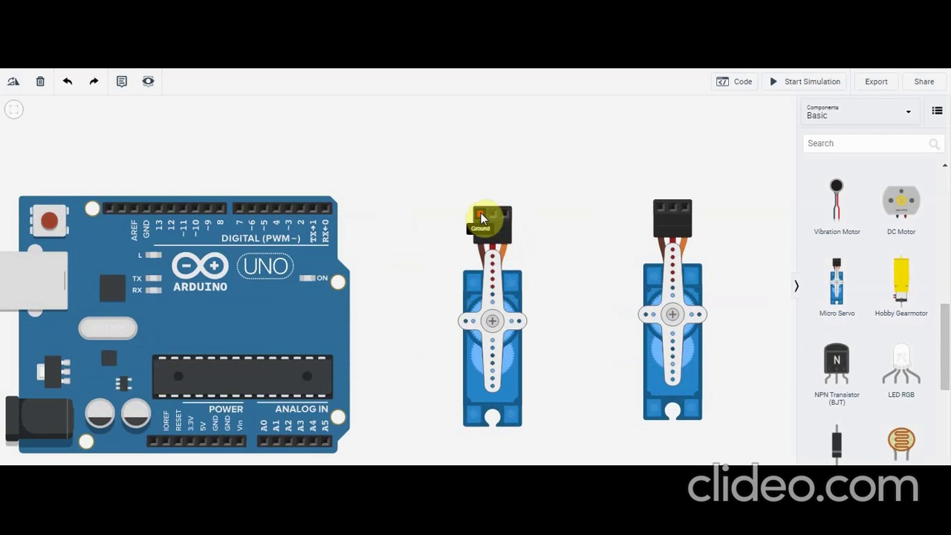
pyautogui.scroll(-2, 531, 226)
pyautogui.moveTo(542, 384); pyautogui.dragTo(554, 335)
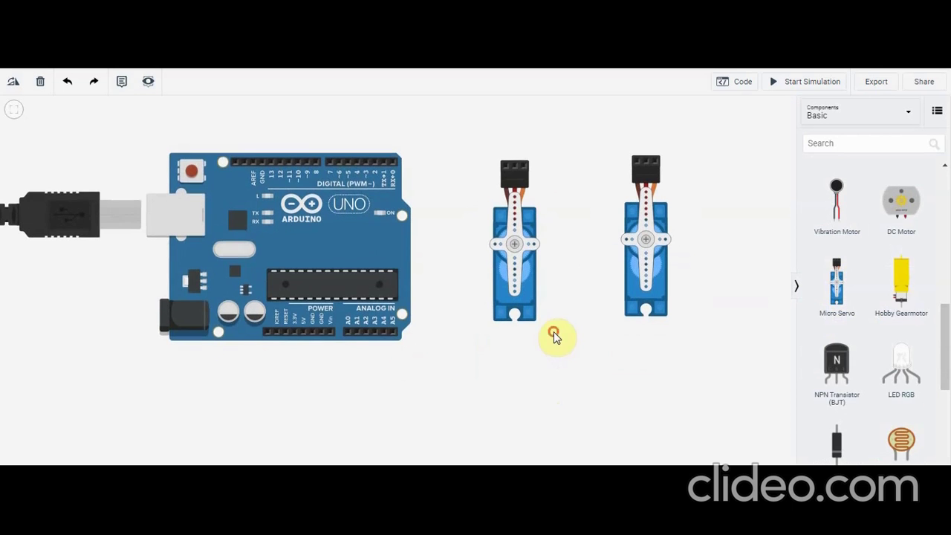
pyautogui.click(303, 335)
pyautogui.click(303, 366)
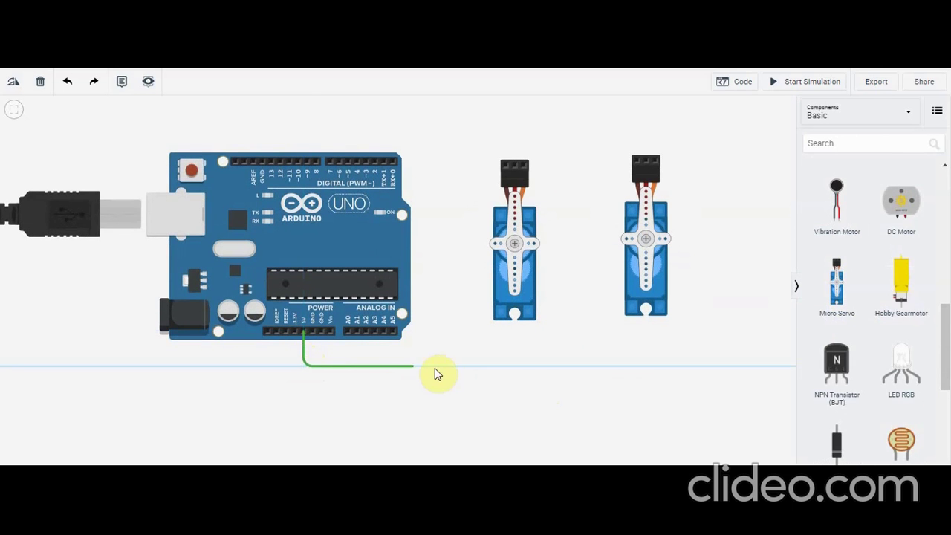
pyautogui.click(451, 366)
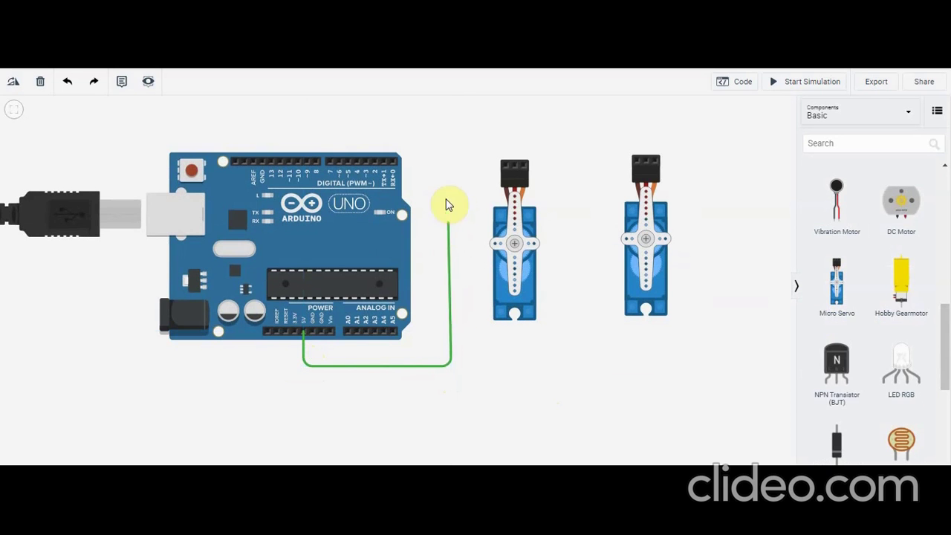
pyautogui.click(448, 171)
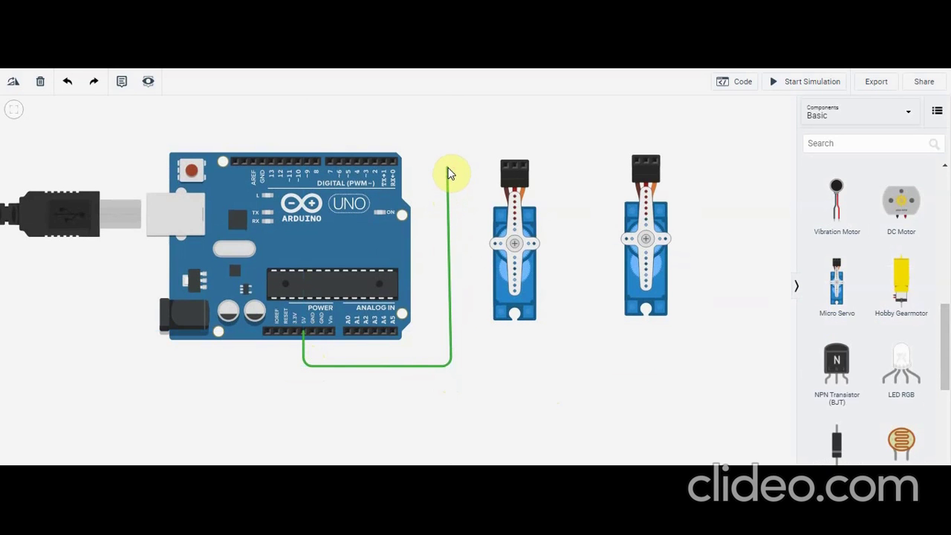
pyautogui.click(445, 161)
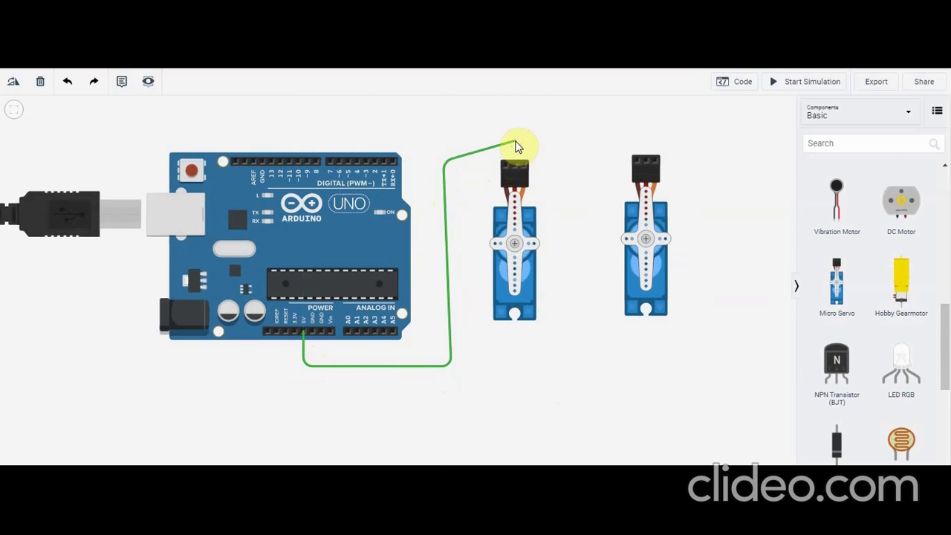
pyautogui.click(516, 141)
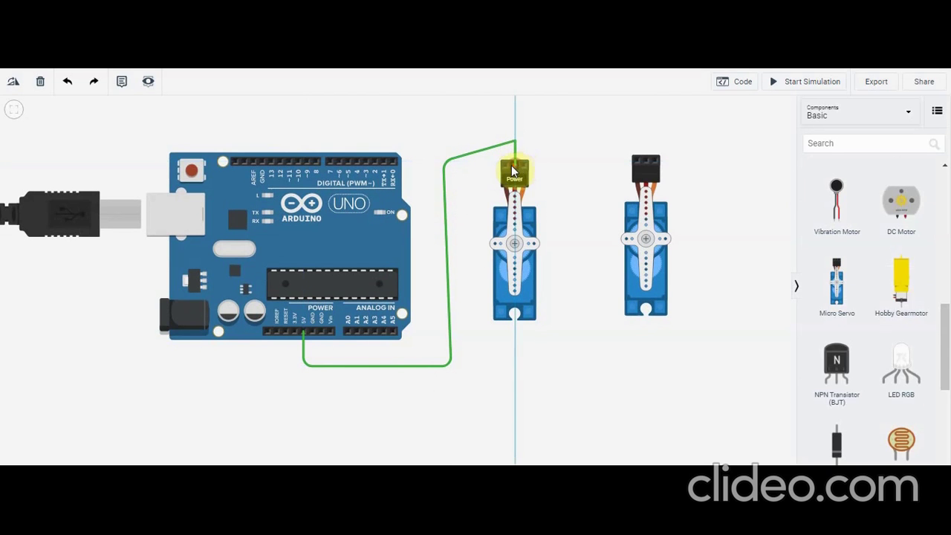
pyautogui.click(515, 171)
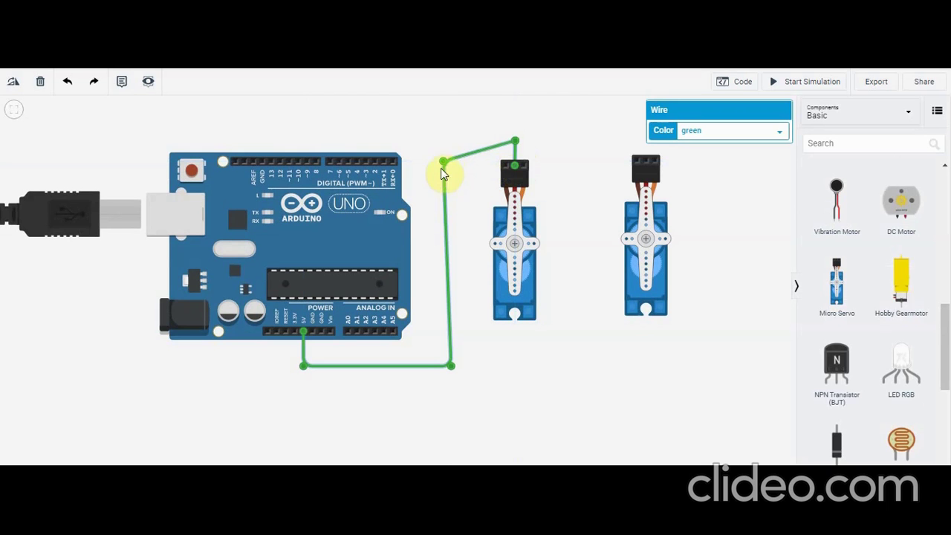
pyautogui.moveTo(444, 170); pyautogui.dragTo(444, 145)
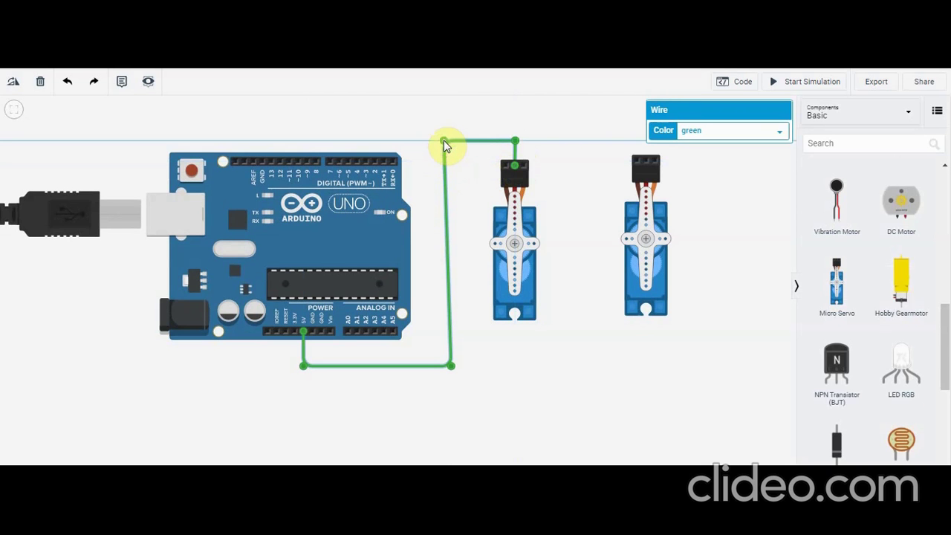
pyautogui.click(569, 266)
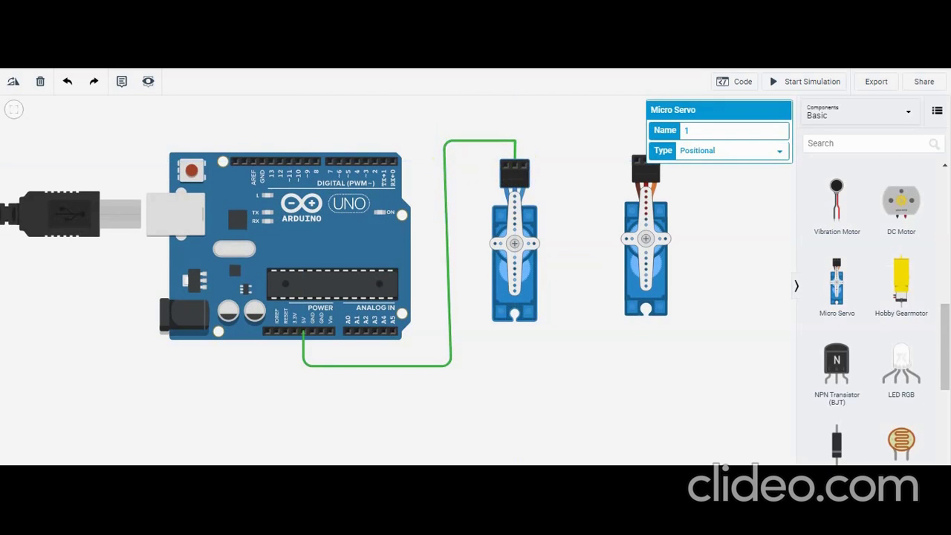
# Wire the Arduino's power-side GND pin to the first servo's Ground pin, routing it just inside the 5V wire
pyautogui.click(314, 332)
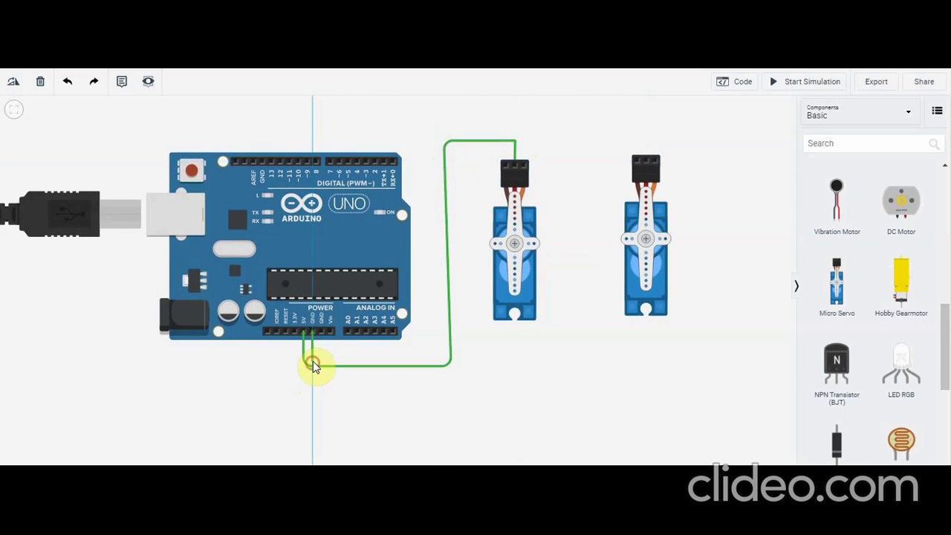
pyautogui.click(312, 362)
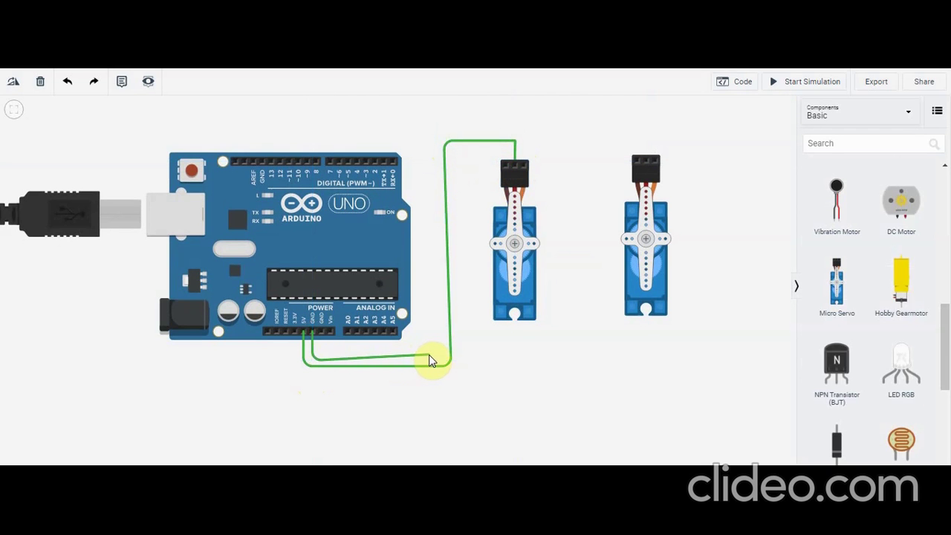
pyautogui.click(436, 357)
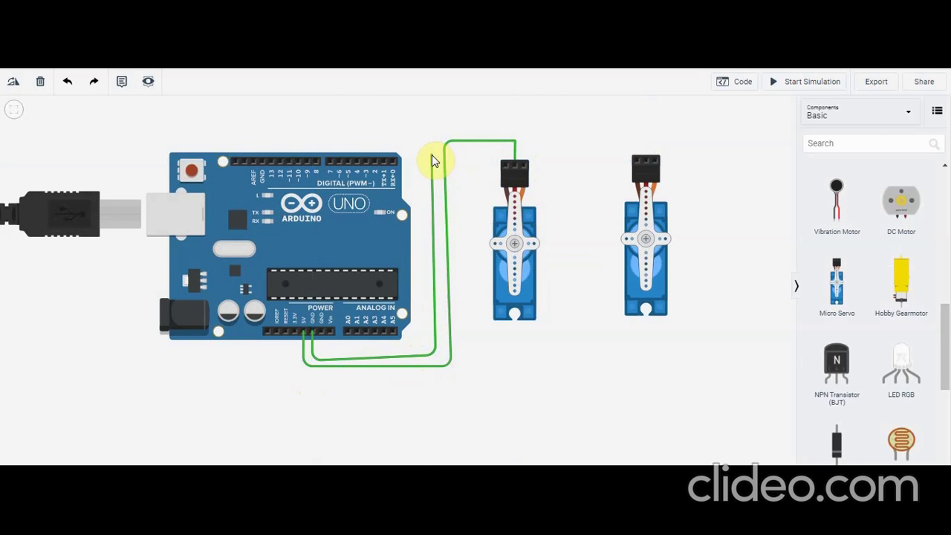
pyautogui.click(434, 156)
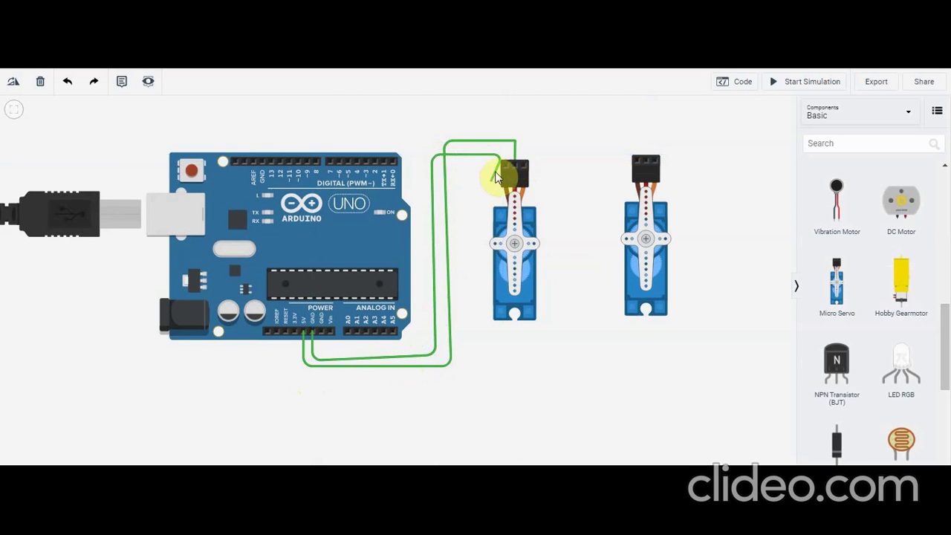
pyautogui.click(505, 169)
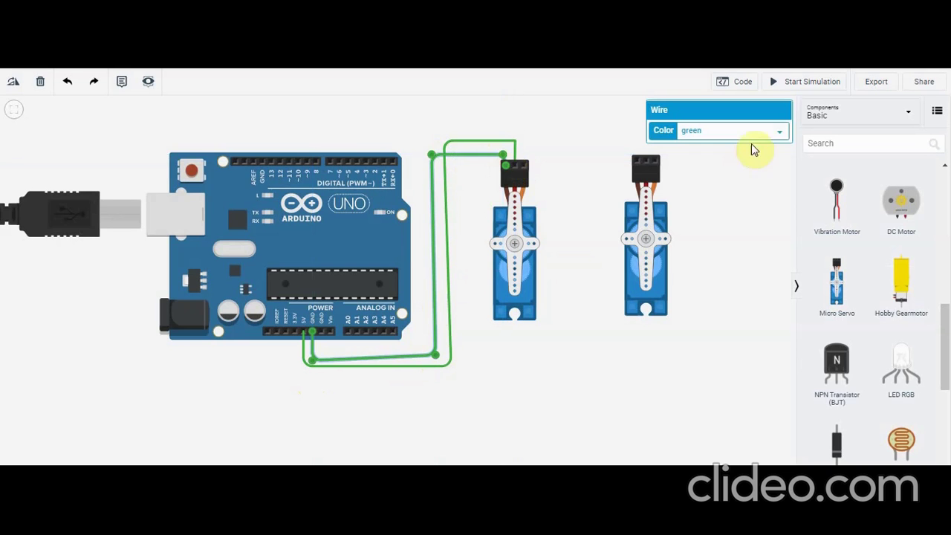
# Color the first servo's ground wire black and its 5V wire red
pyautogui.click(779, 132)
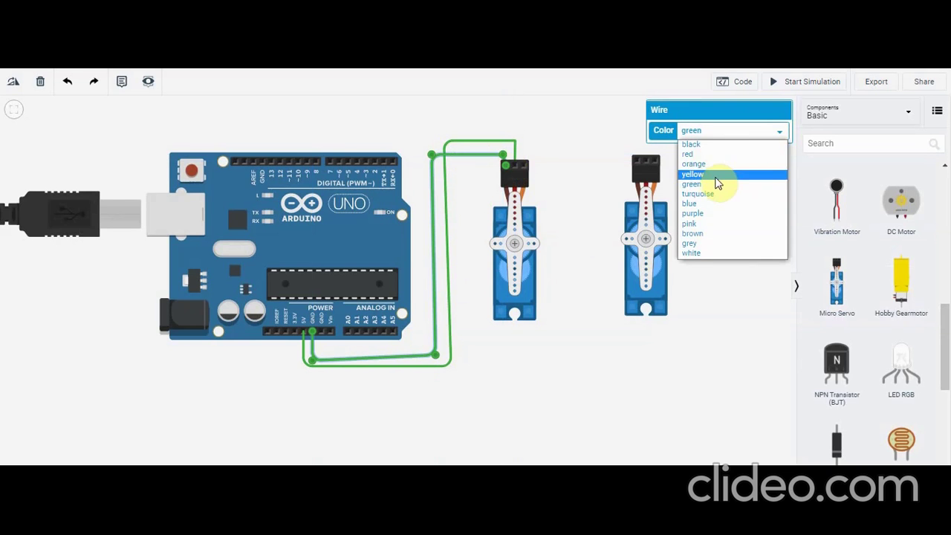
pyautogui.click(699, 153)
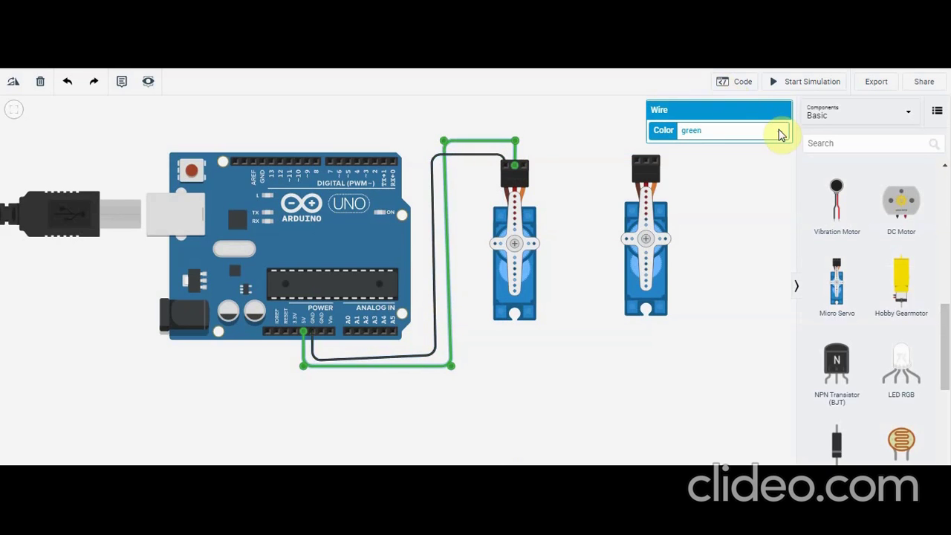
pyautogui.click(779, 133)
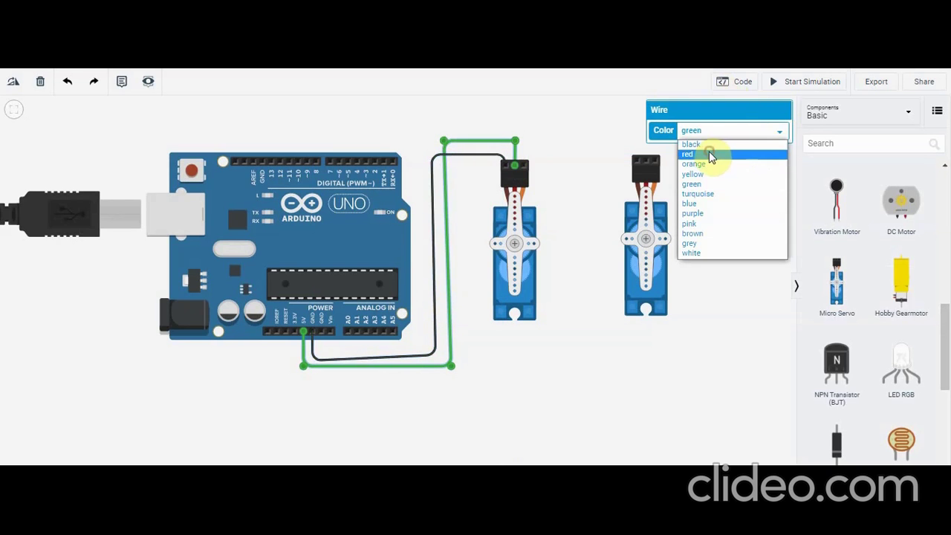
pyautogui.click(710, 154)
pyautogui.click(552, 370)
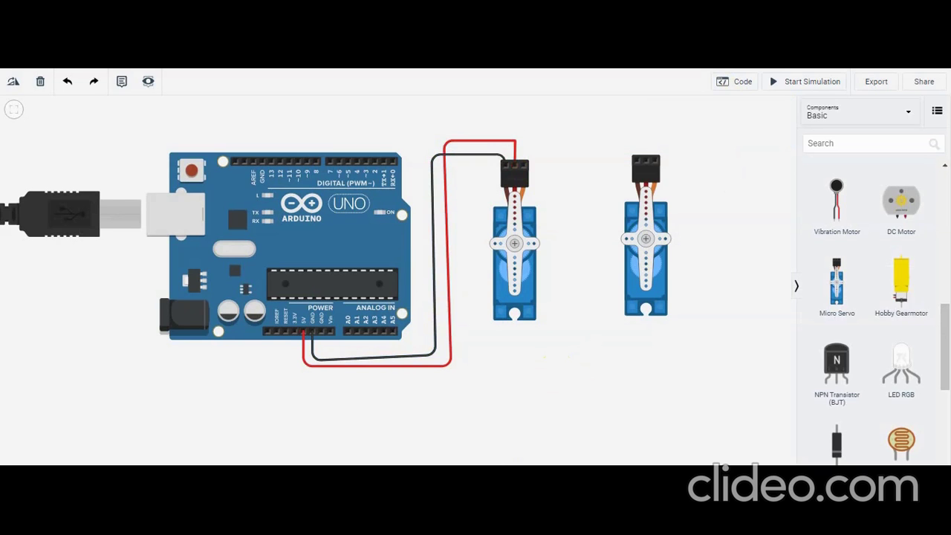
# Wire the second servo's Ground pin to the Arduino's power-side GND pin, routing between the servos and over the first ground wire's lower run
pyautogui.click(636, 154)
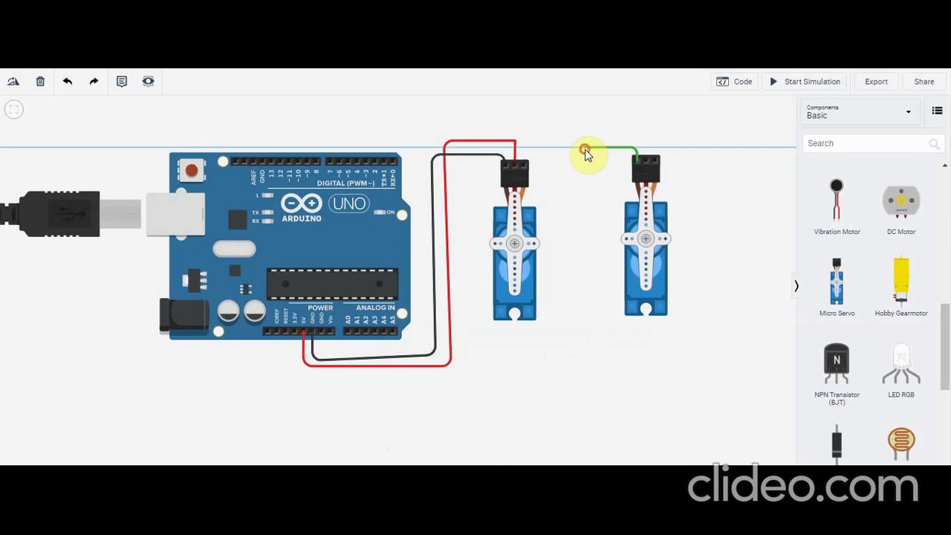
pyautogui.click(586, 148)
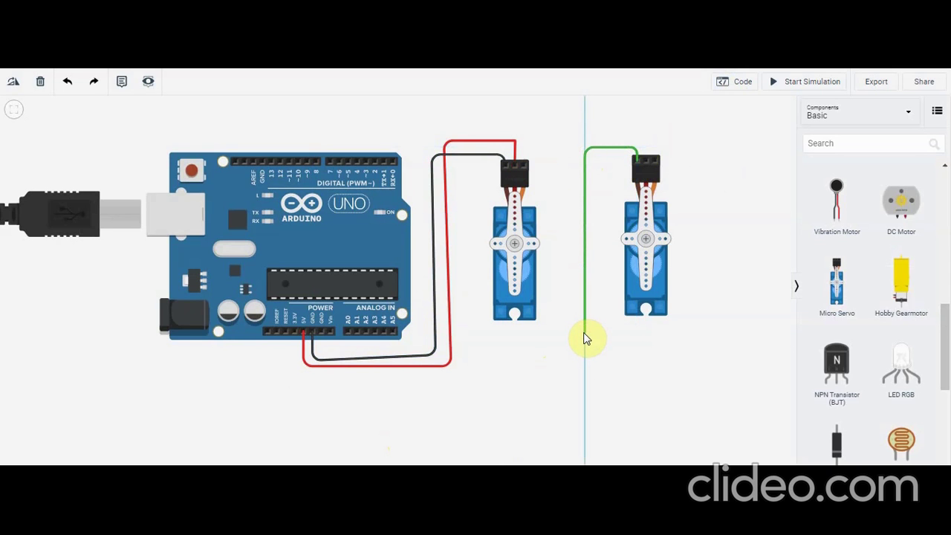
pyautogui.click(584, 349)
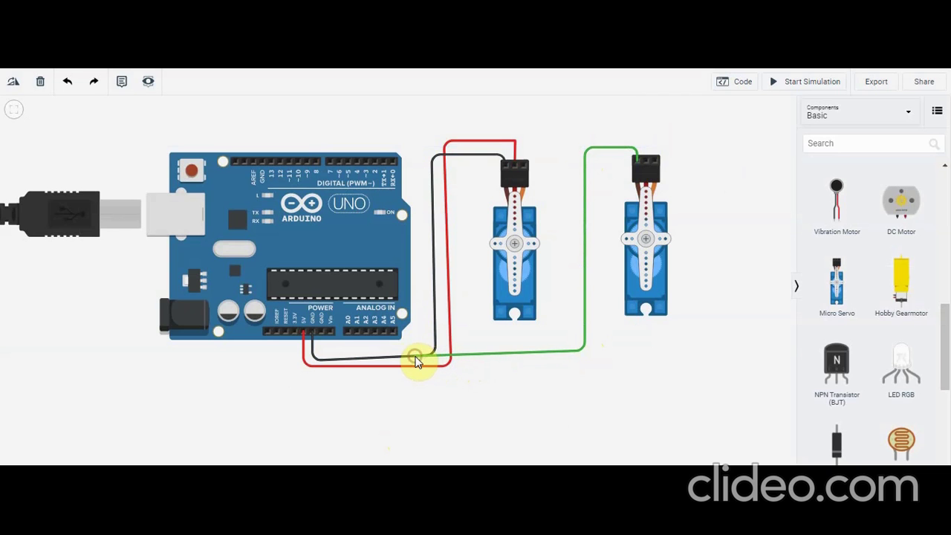
pyautogui.click(414, 356)
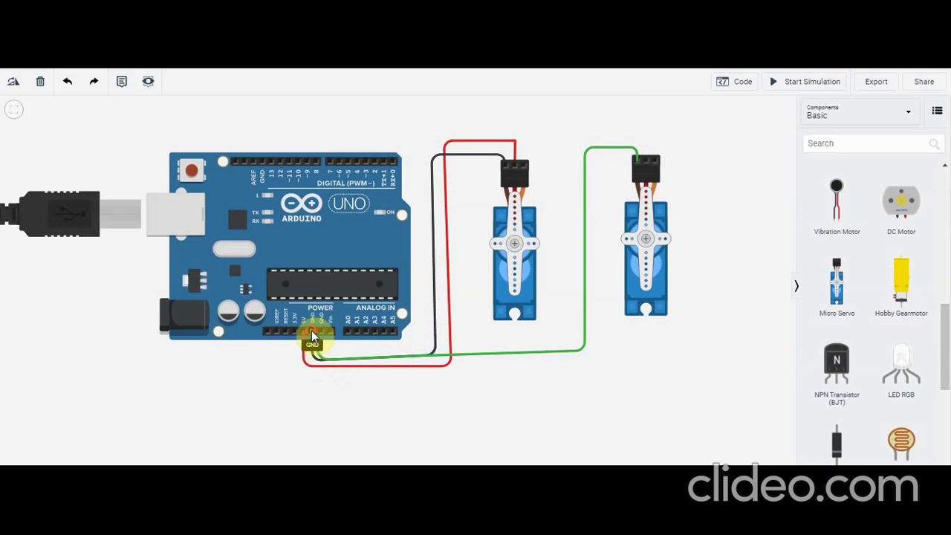
pyautogui.click(312, 336)
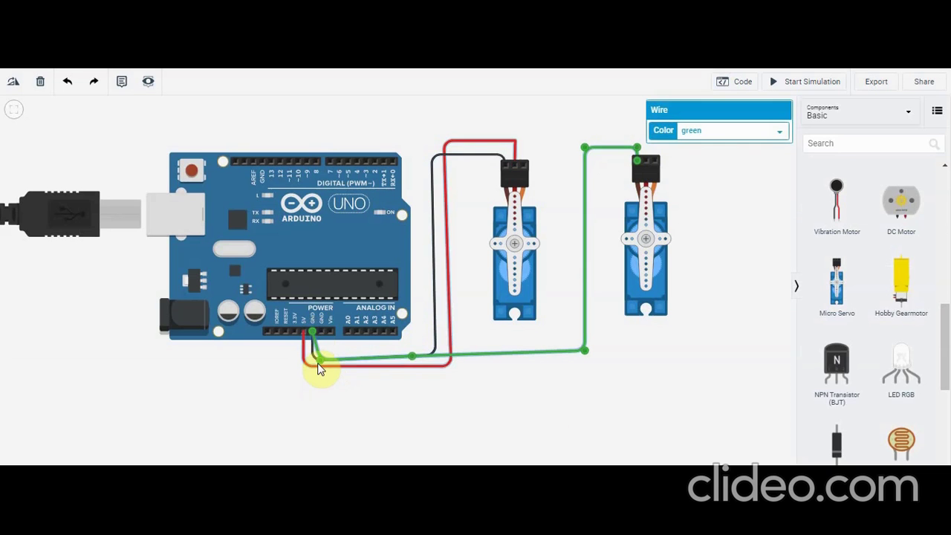
pyautogui.moveTo(314, 363); pyautogui.dragTo(312, 360)
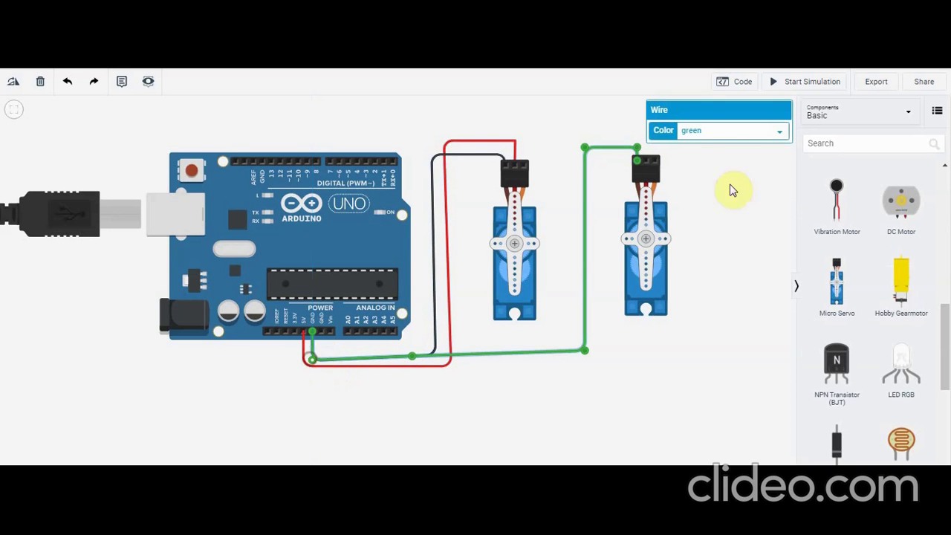
# Color the second servo's ground wire black
pyautogui.click(778, 133)
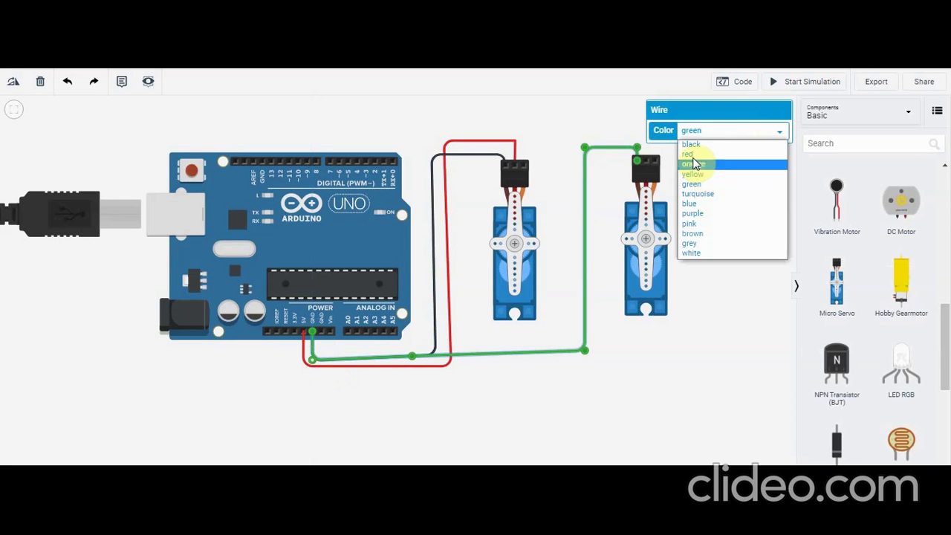
pyautogui.click(691, 146)
pyautogui.click(679, 355)
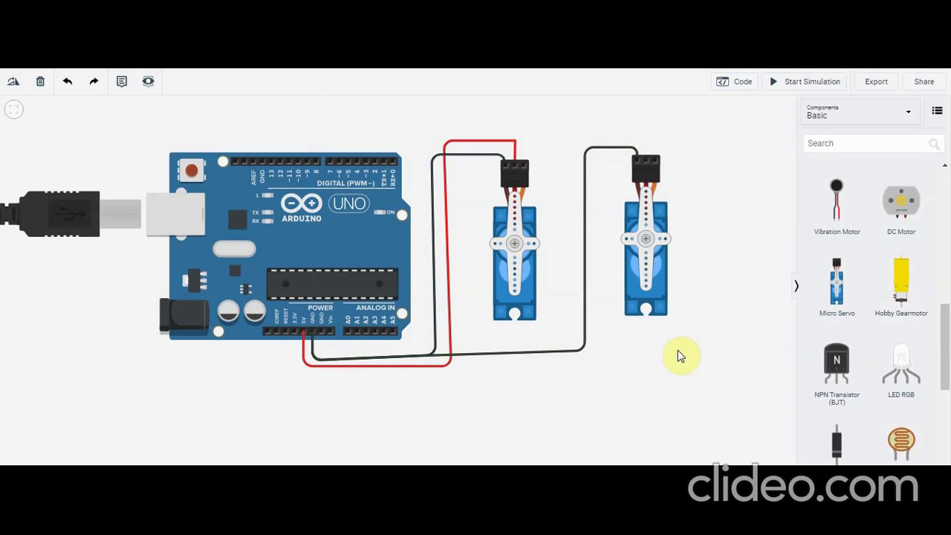
# Wire the second servo's Power pin to the Arduino's 5V pin, routing just outside its ground wire and along the first 5V wire's lower run
pyautogui.click(646, 164)
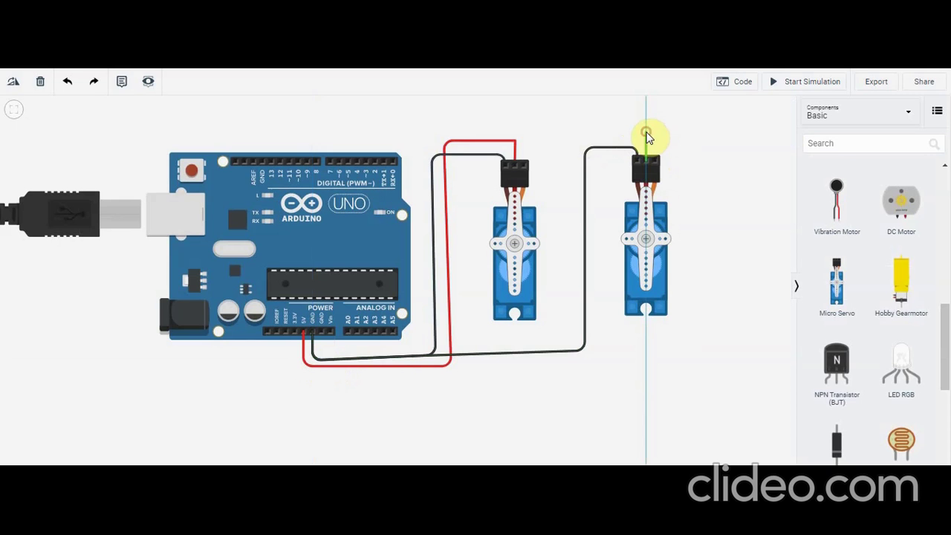
pyautogui.click(646, 134)
pyautogui.click(573, 133)
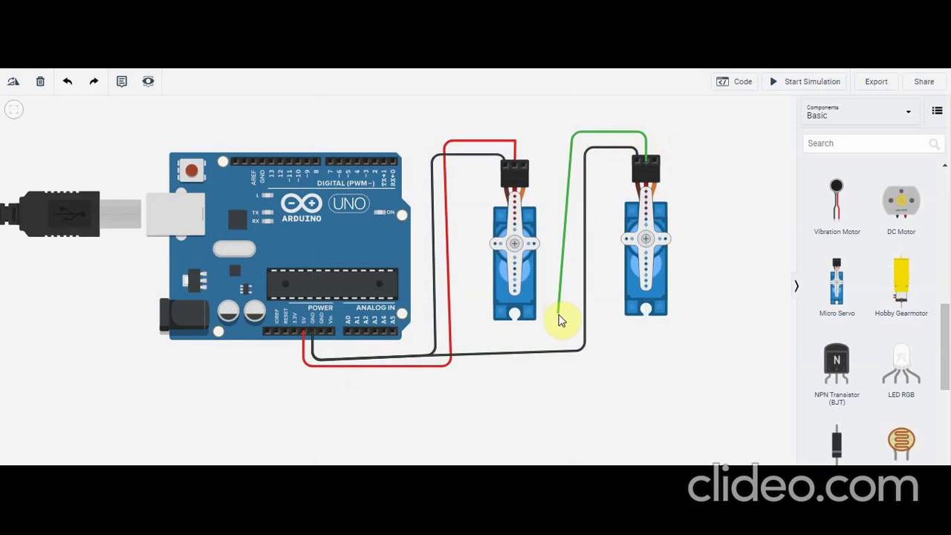
pyautogui.click(559, 349)
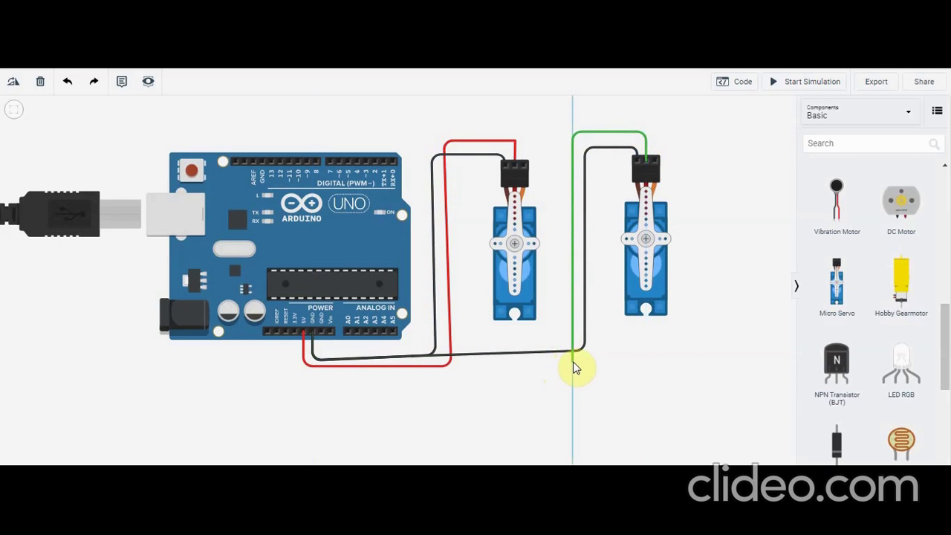
pyautogui.click(573, 362)
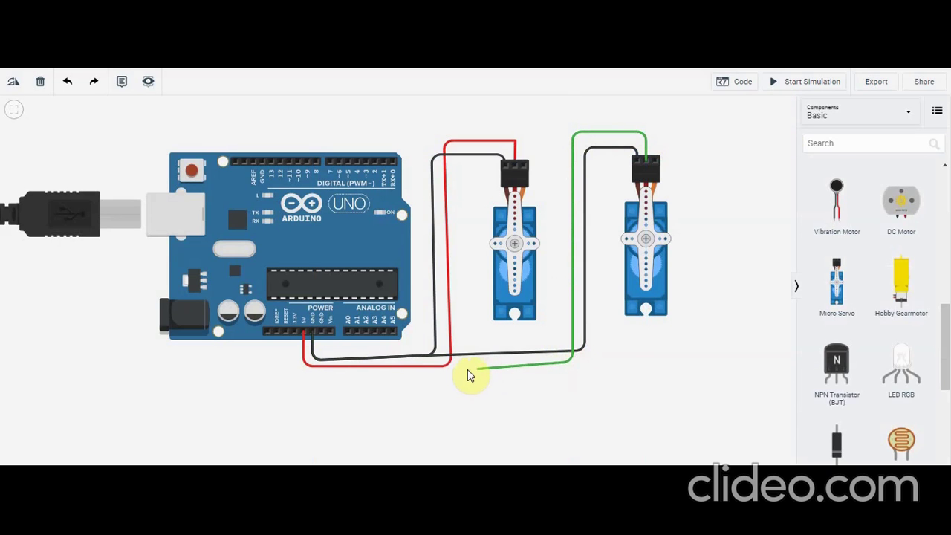
pyautogui.click(439, 374)
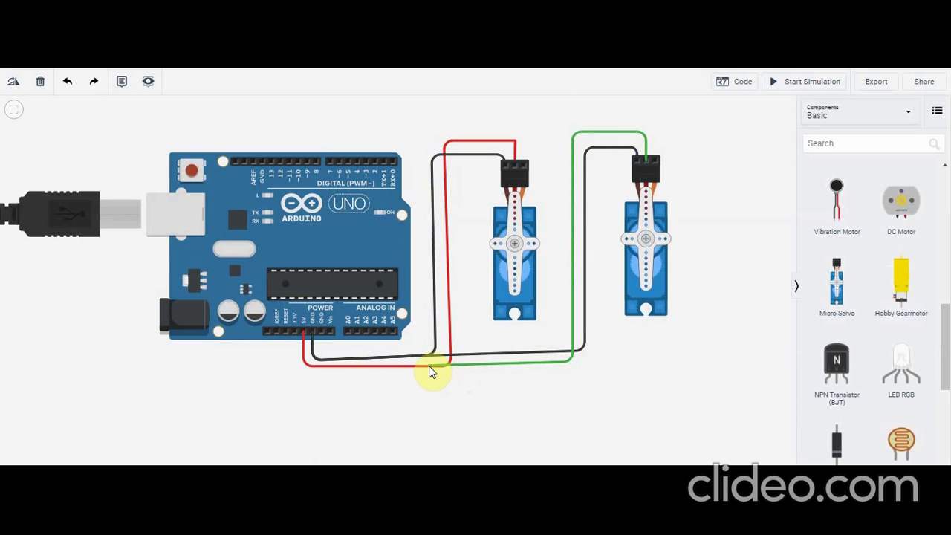
pyautogui.moveTo(429, 372); pyautogui.dragTo(304, 365)
pyautogui.click(307, 349)
# Color the second servo's 5V wire red
pyautogui.click(785, 133)
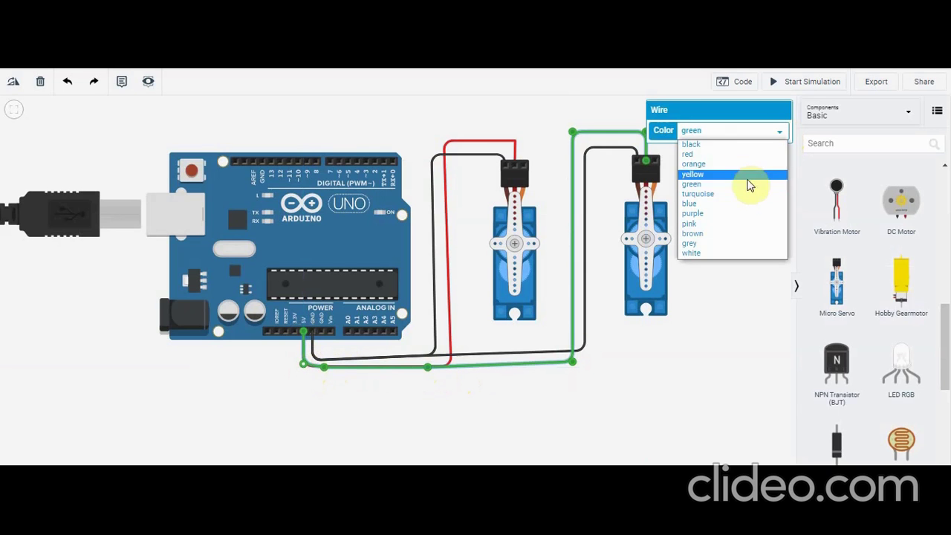
pyautogui.click(694, 152)
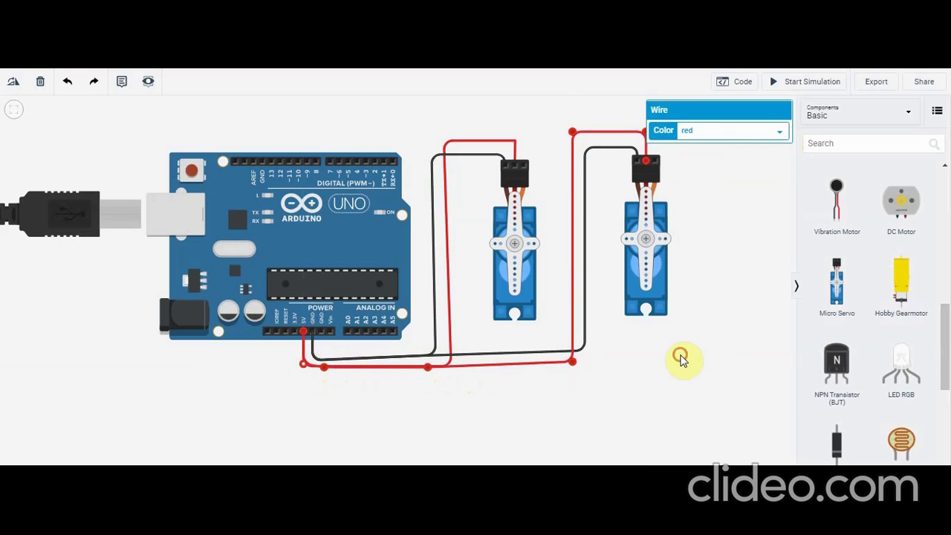
pyautogui.click(682, 360)
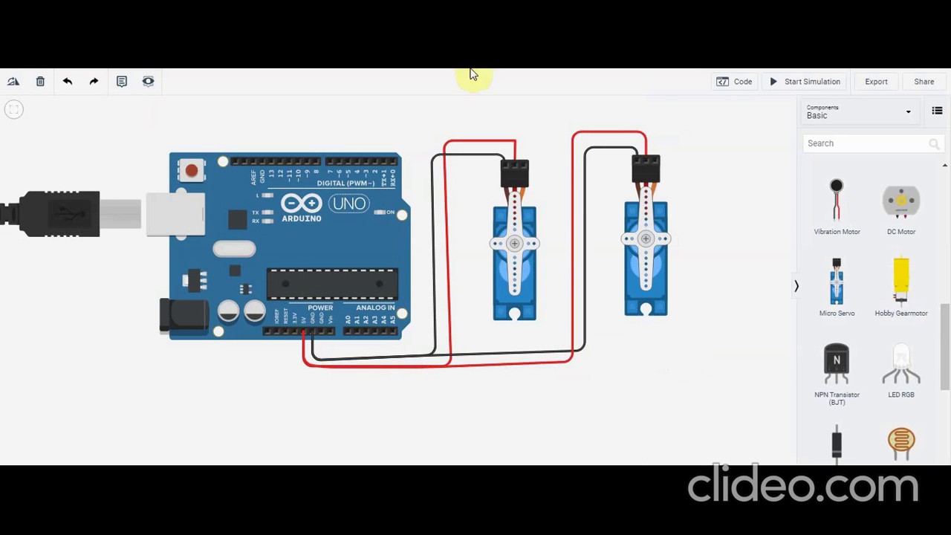
# Wire the Arduino's digital pin 10 to the first servo's Signal pin, routing the green wire above the board
pyautogui.click(297, 163)
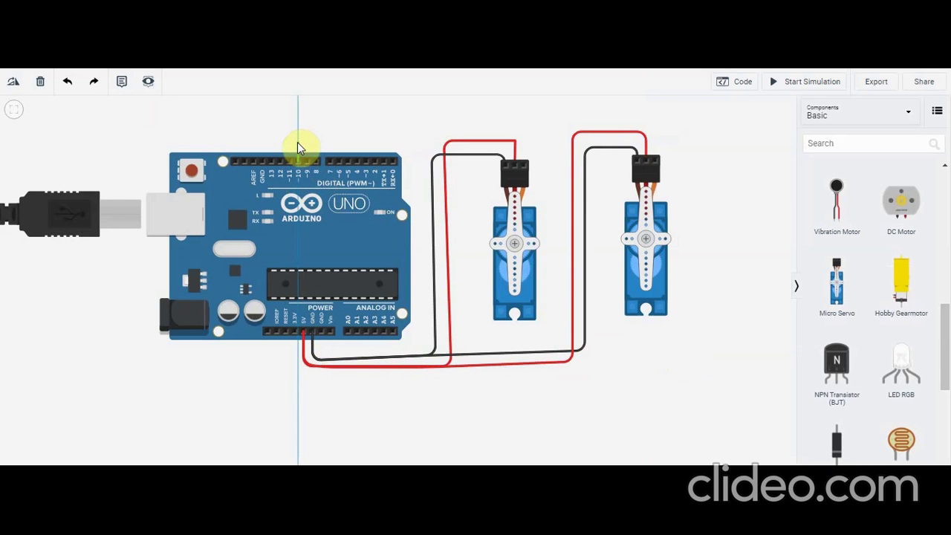
pyautogui.click(299, 130)
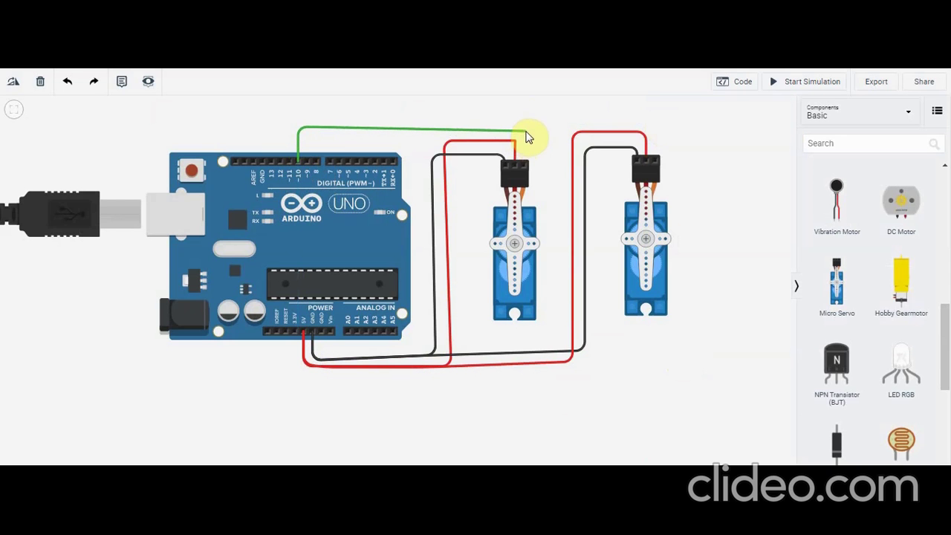
pyautogui.click(526, 135)
pyautogui.click(525, 165)
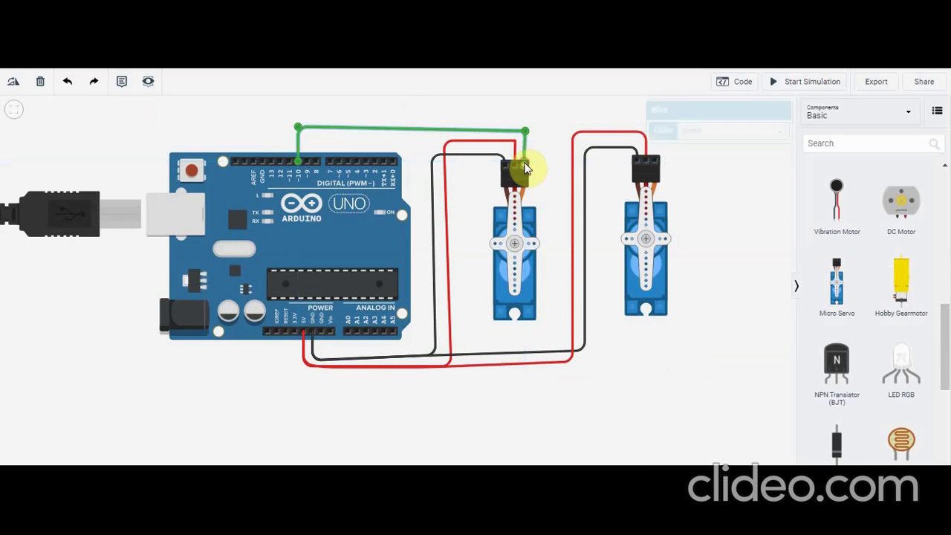
pyautogui.click(320, 137)
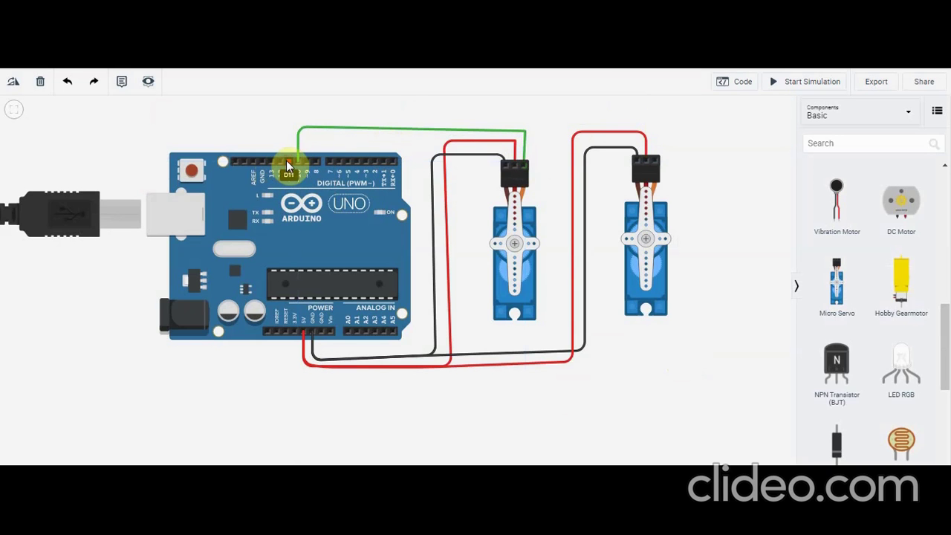
# Wire the Arduino's digital pin 11 to the second servo's Signal pin, routing the green wire above the pin 10 wire
pyautogui.click(288, 165)
pyautogui.click(287, 117)
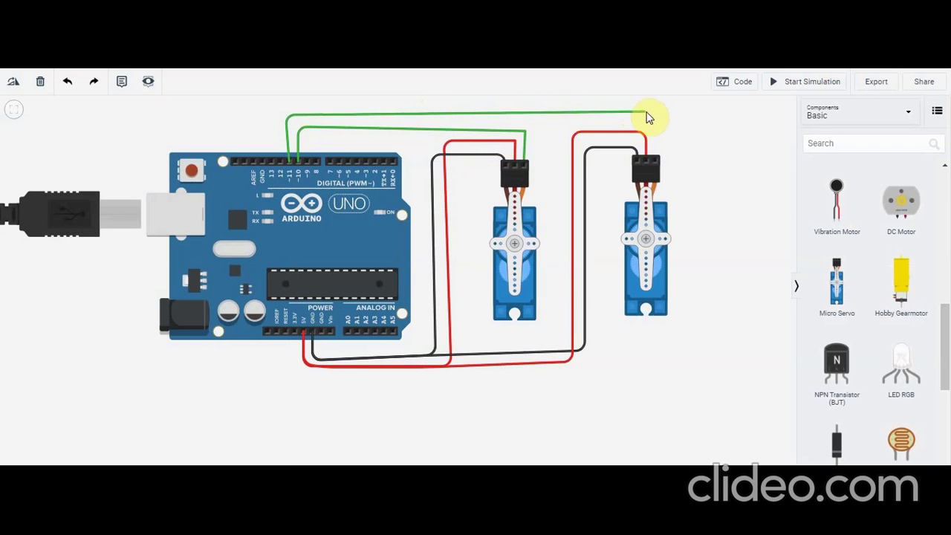
pyautogui.click(654, 115)
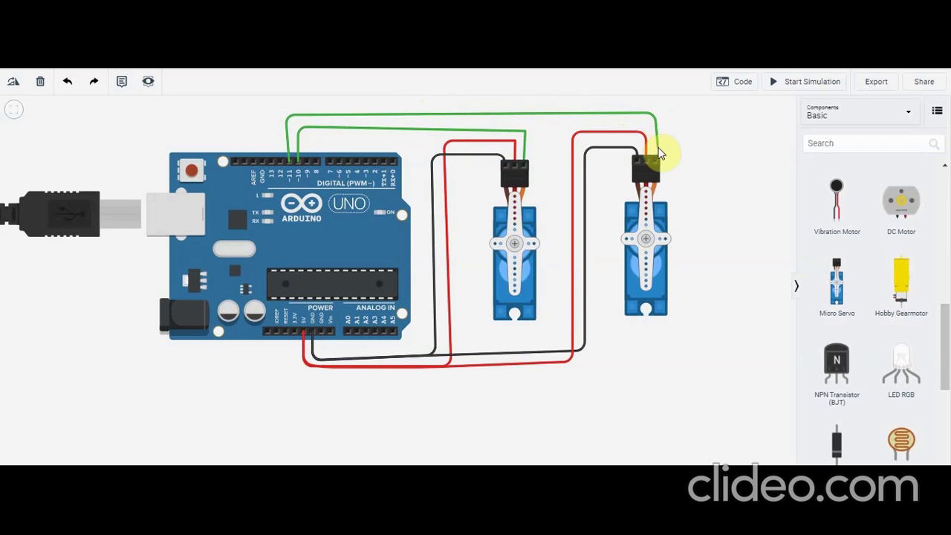
pyautogui.click(657, 162)
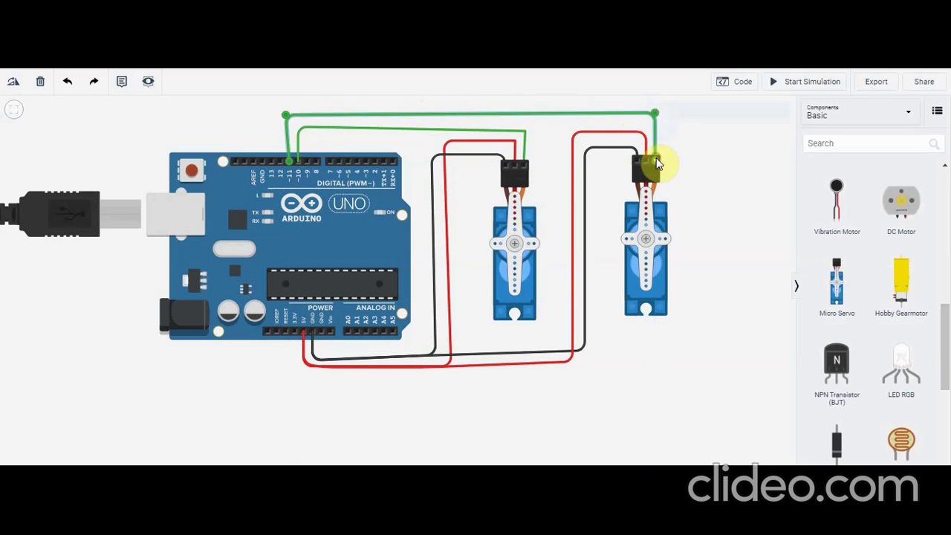
pyautogui.click(702, 343)
# Open the block code editor at a wider size and delete the default built-in LED blink blocks
pyautogui.moveTo(677, 385); pyautogui.dragTo(495, 397)
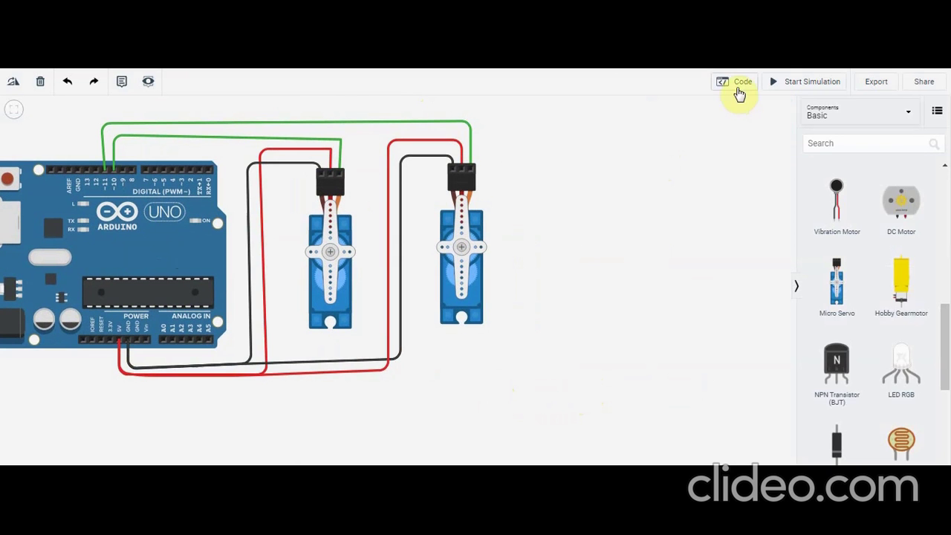
pyautogui.click(741, 83)
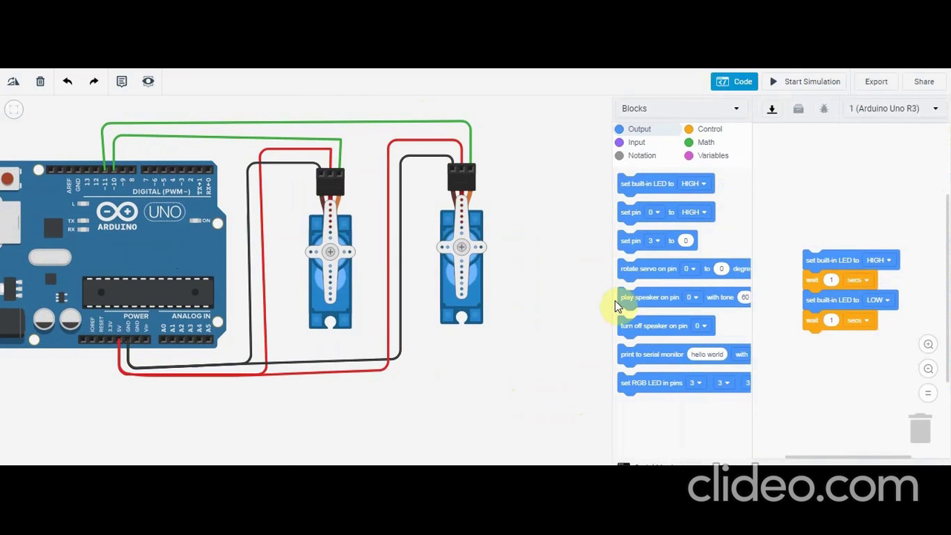
pyautogui.moveTo(569, 274); pyautogui.dragTo(540, 274)
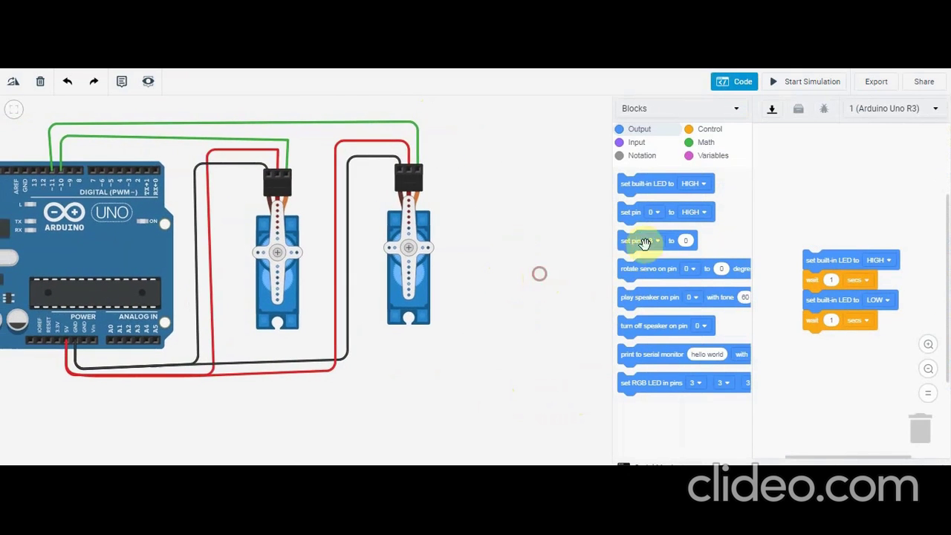
pyautogui.moveTo(611, 252); pyautogui.dragTo(507, 248)
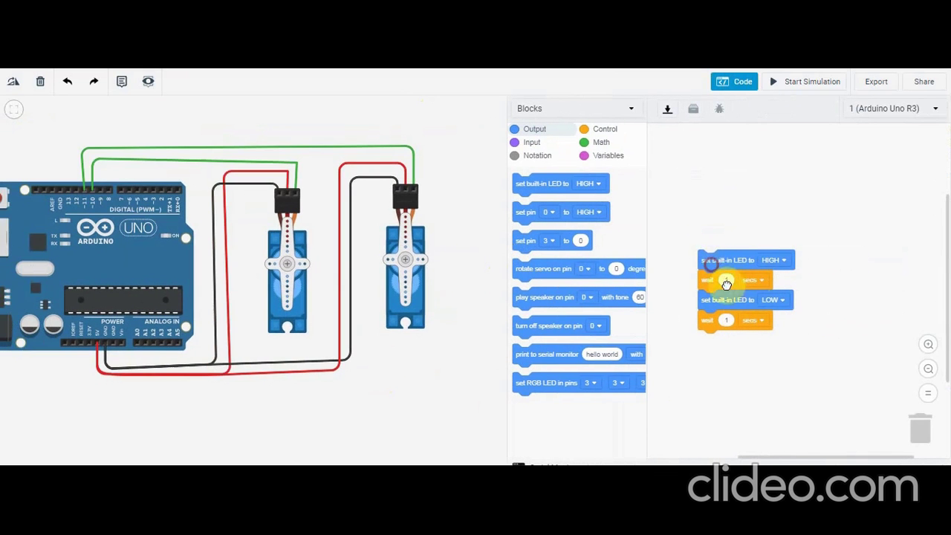
pyautogui.moveTo(772, 266); pyautogui.dragTo(897, 441)
pyautogui.moveTo(920, 434); pyautogui.dragTo(922, 435)
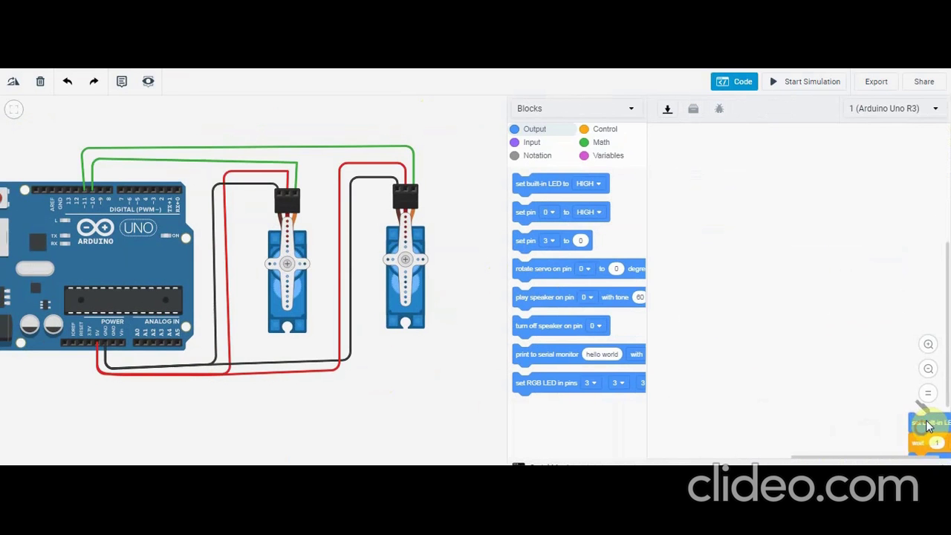
# Create a code variable named PRS
pyautogui.click(608, 158)
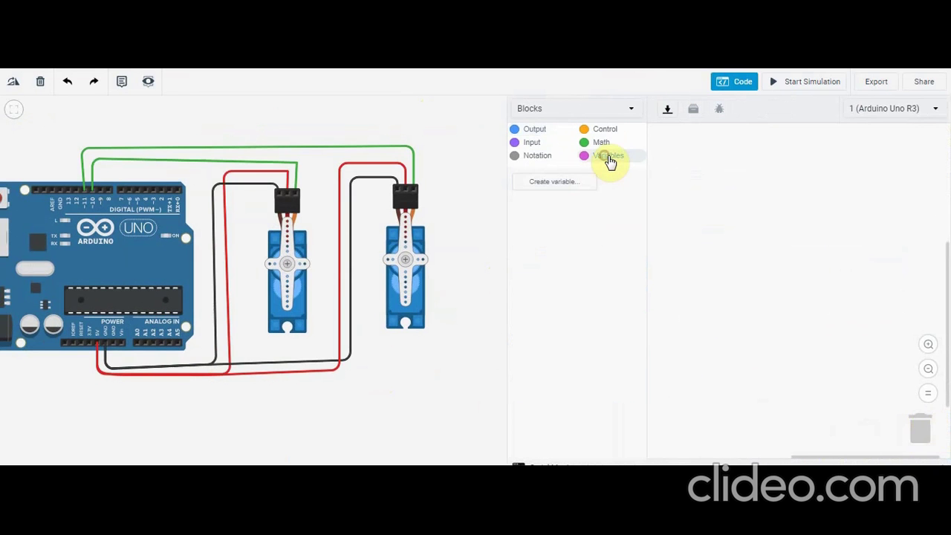
pyautogui.click(556, 185)
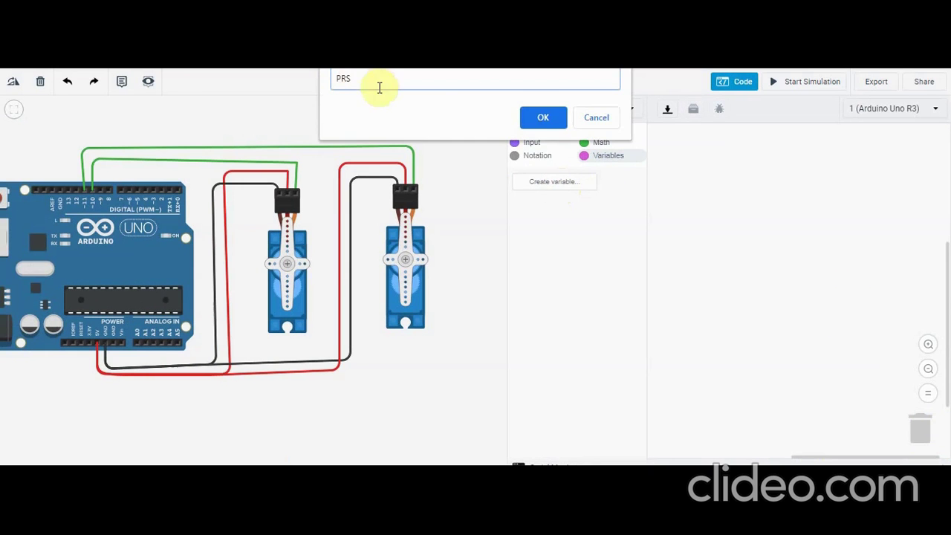
pyautogui.click(545, 118)
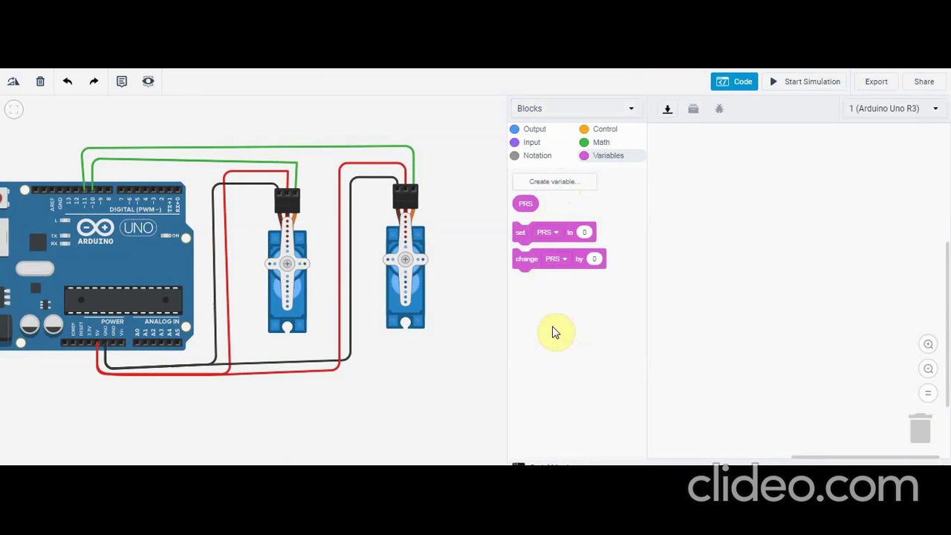
# Add a rotate servo block to the empty program and set its pin to 10
pyautogui.click(535, 129)
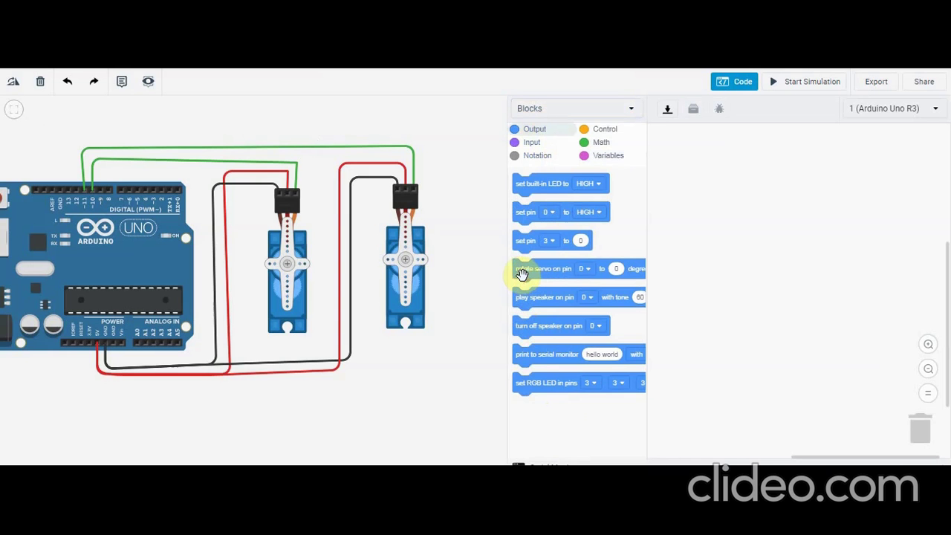
pyautogui.moveTo(522, 275); pyautogui.dragTo(685, 215)
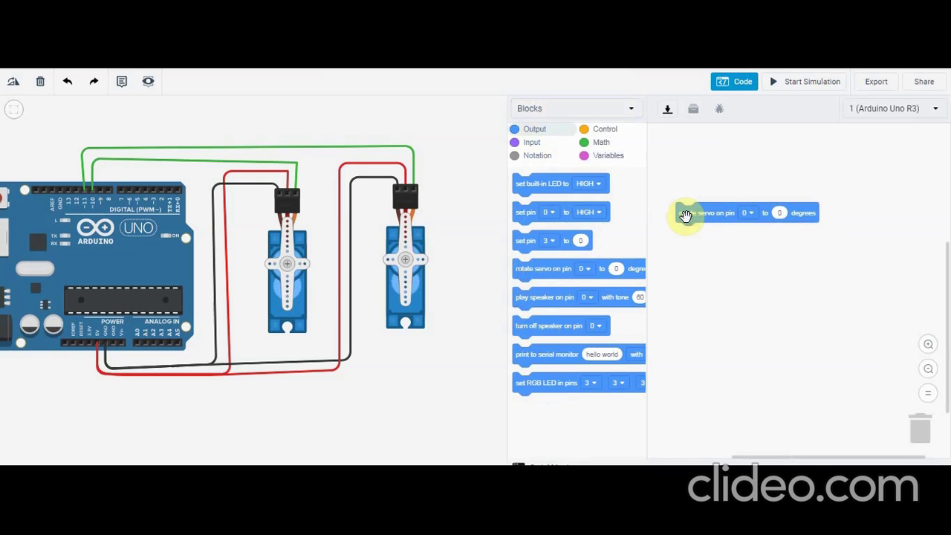
pyautogui.click(752, 213)
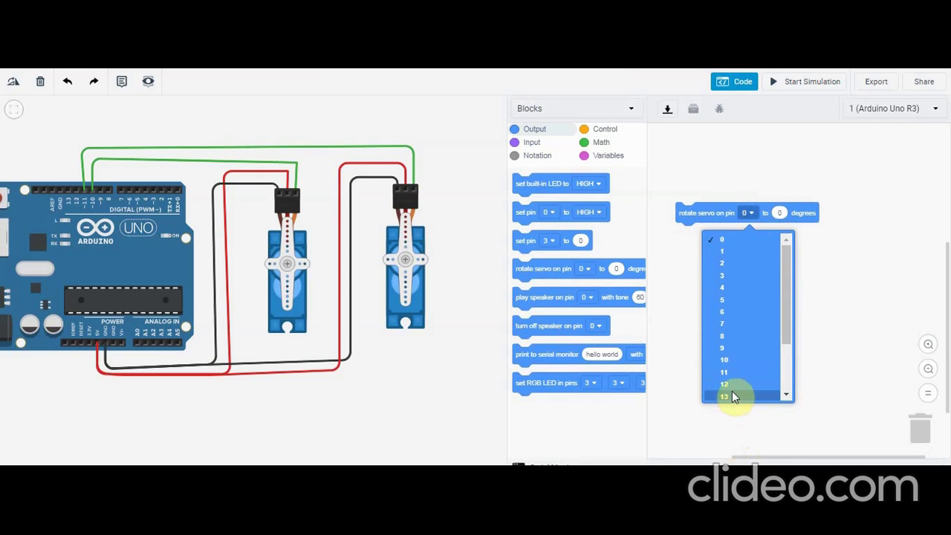
pyautogui.click(732, 360)
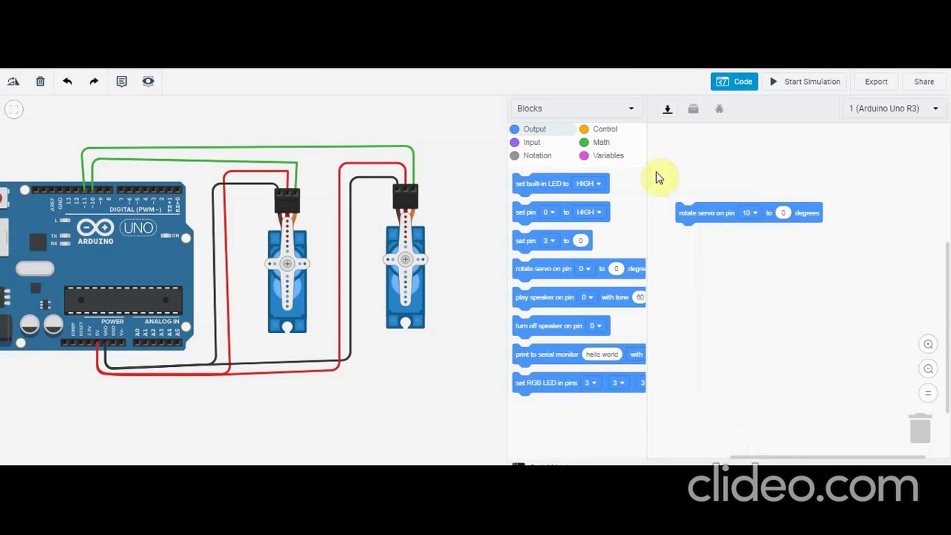
# Use the PRS variable as the servo block's rotation angle and add a wait block of 15 milliseconds below it
pyautogui.click(600, 158)
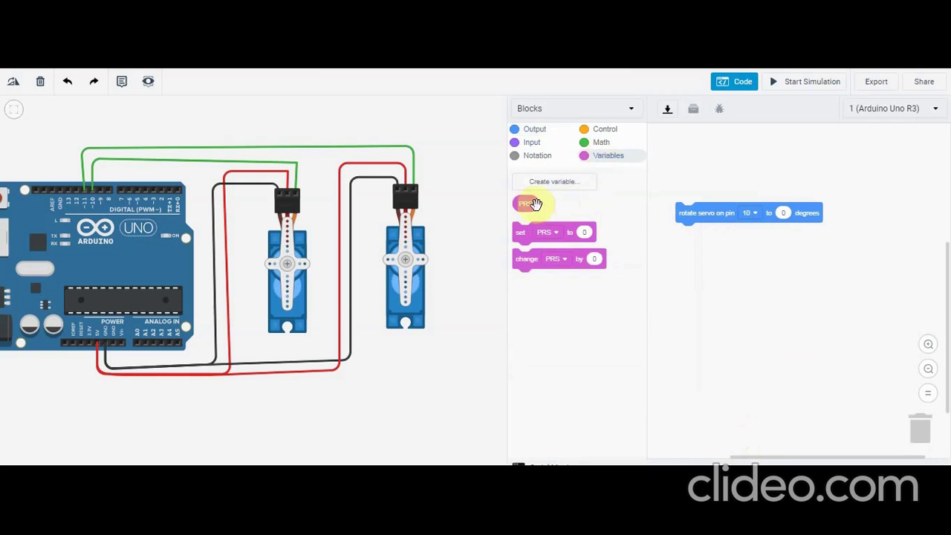
pyautogui.moveTo(526, 204); pyautogui.dragTo(793, 217)
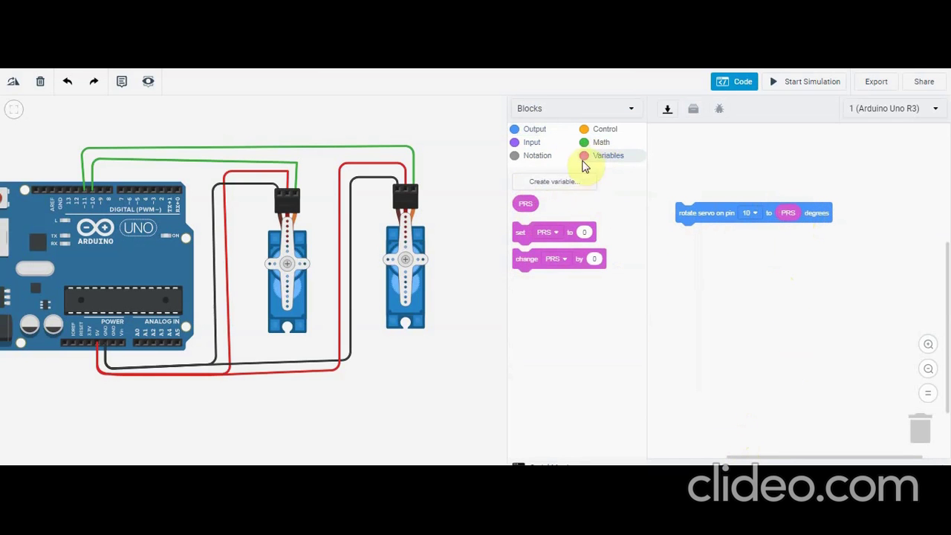
pyautogui.click(608, 129)
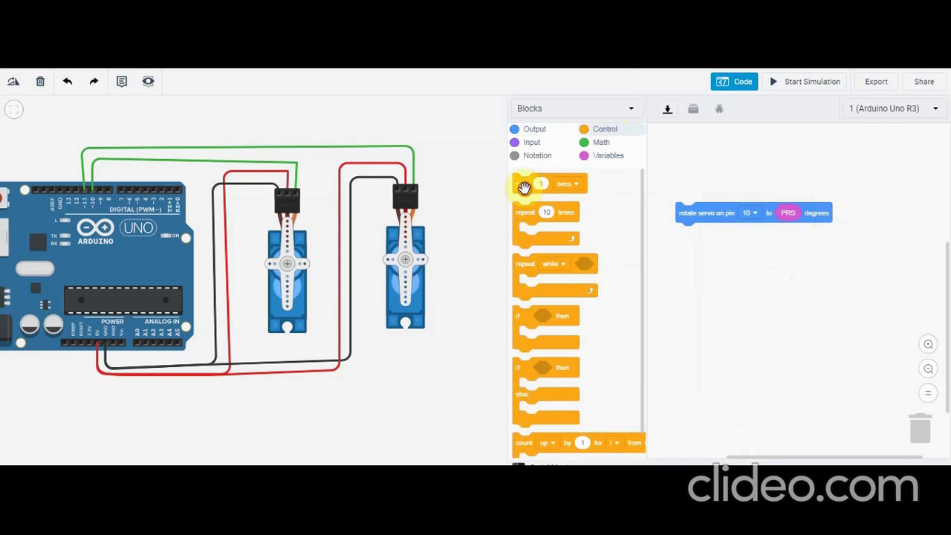
pyautogui.moveTo(524, 186); pyautogui.dragTo(686, 238)
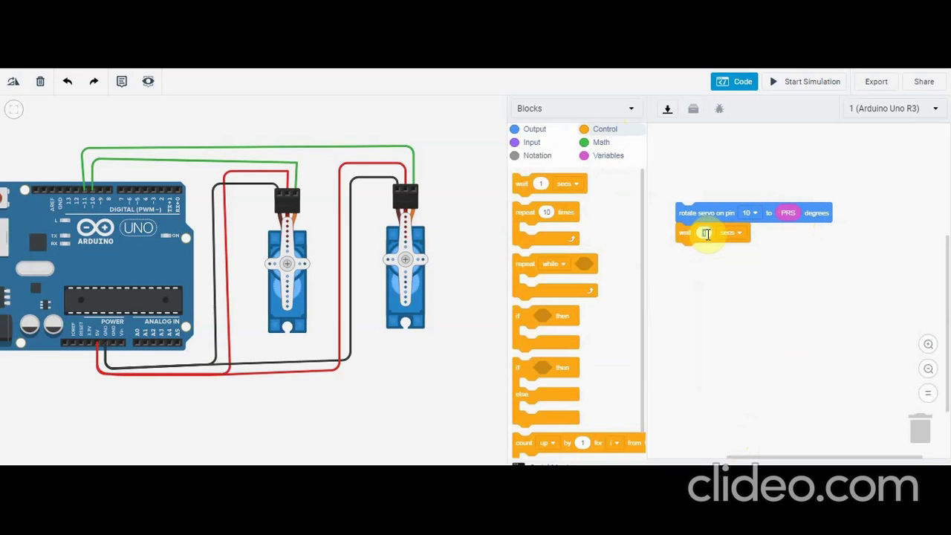
pyautogui.click(743, 233)
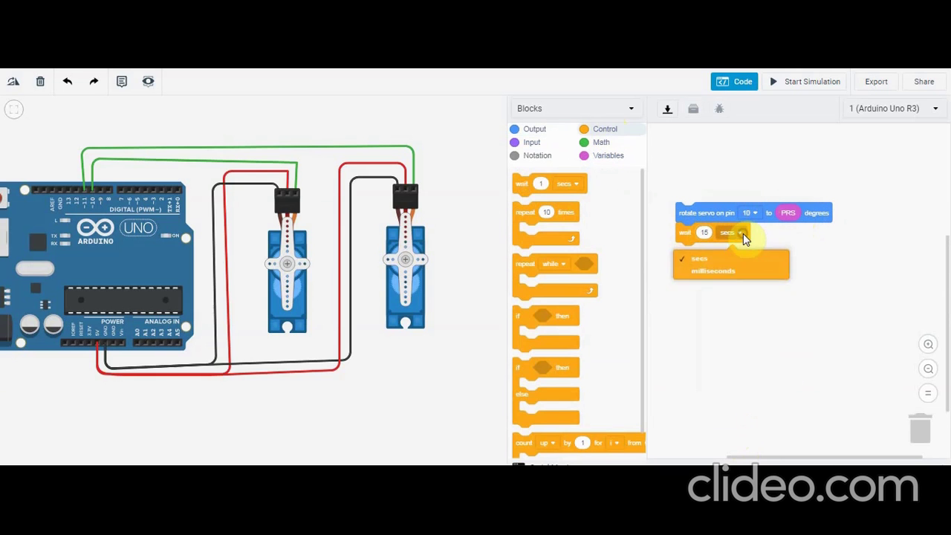
pyautogui.click(718, 273)
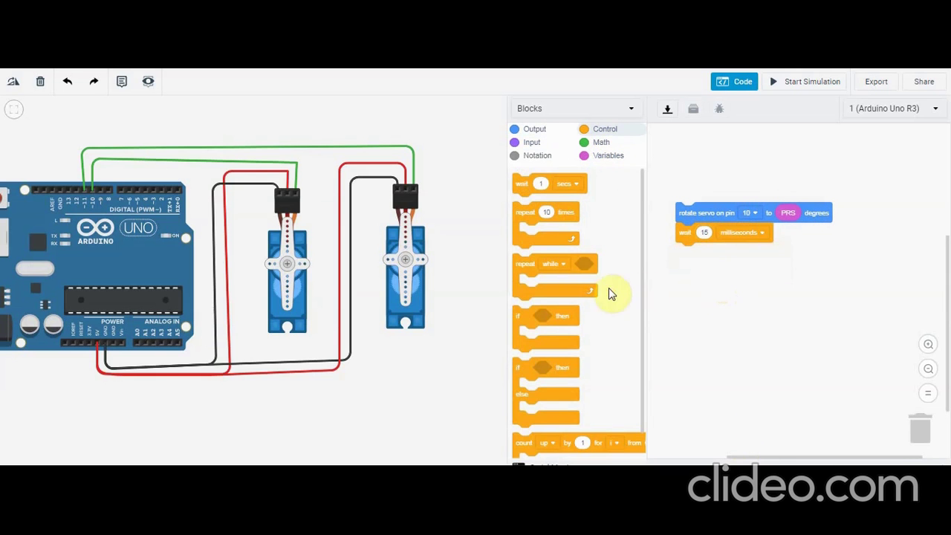
# Add a count loop to the program and place the rotate servo and wait blocks inside it
pyautogui.scroll(-1, 593, 275)
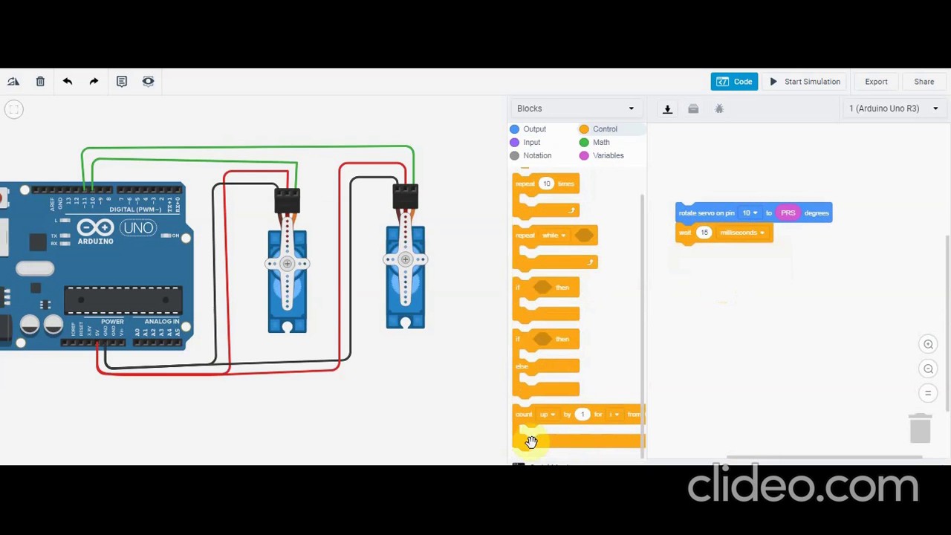
pyautogui.moveTo(527, 432); pyautogui.dragTo(684, 165)
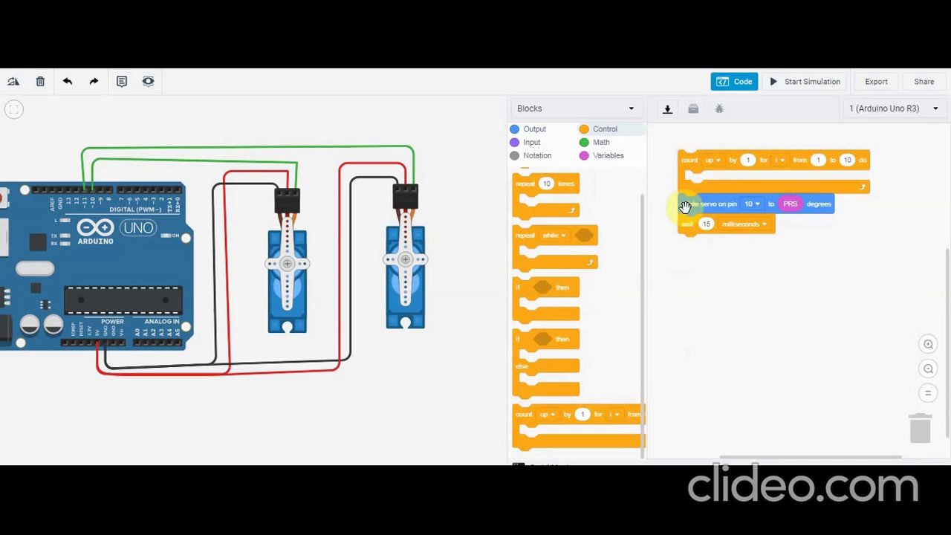
pyautogui.moveTo(684, 207)
pyautogui.mouseDown()
pyautogui.moveTo(741, 202)
pyautogui.moveTo(694, 188)
pyautogui.moveTo(681, 210)
pyautogui.mouseUp()
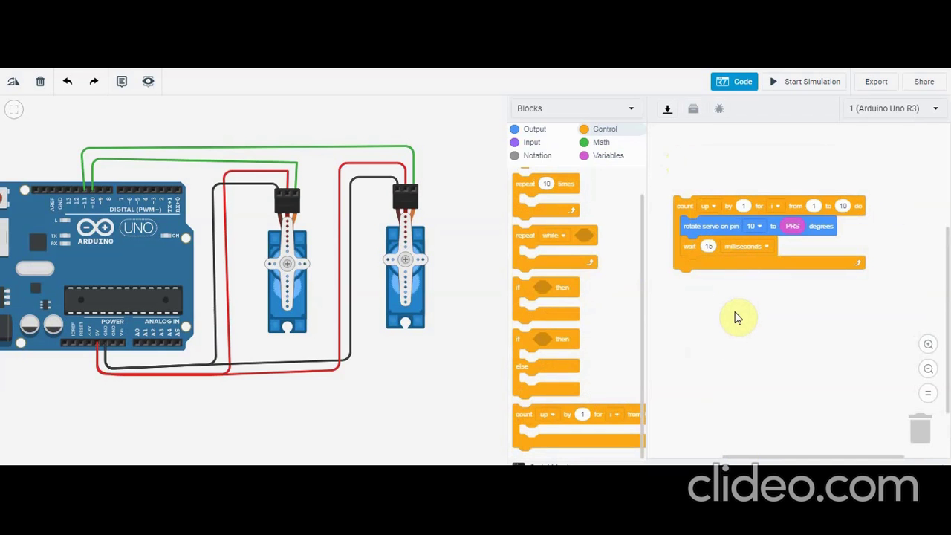
# Set the count loop to use the PRS variable and run from 0 to 180
pyautogui.click(780, 207)
pyautogui.click(730, 246)
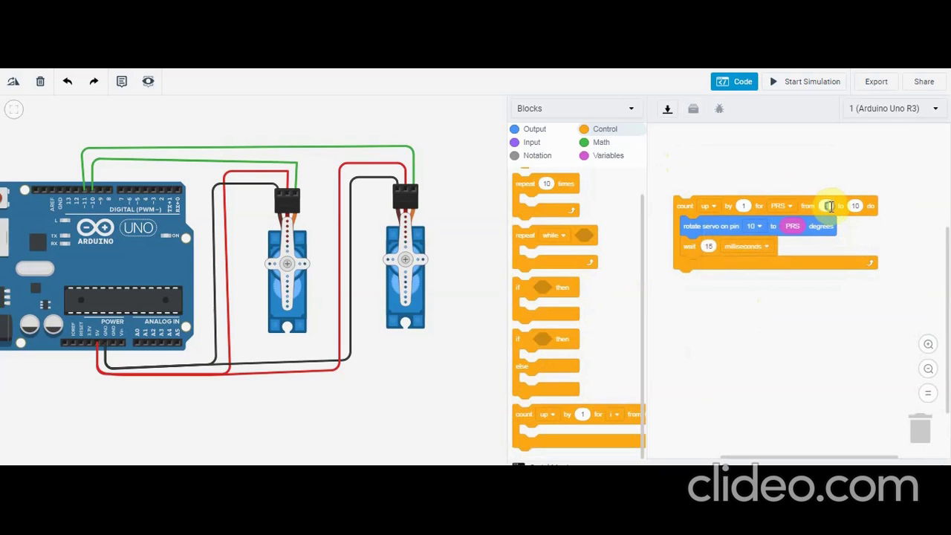
pyautogui.write('0')
pyautogui.click(858, 206)
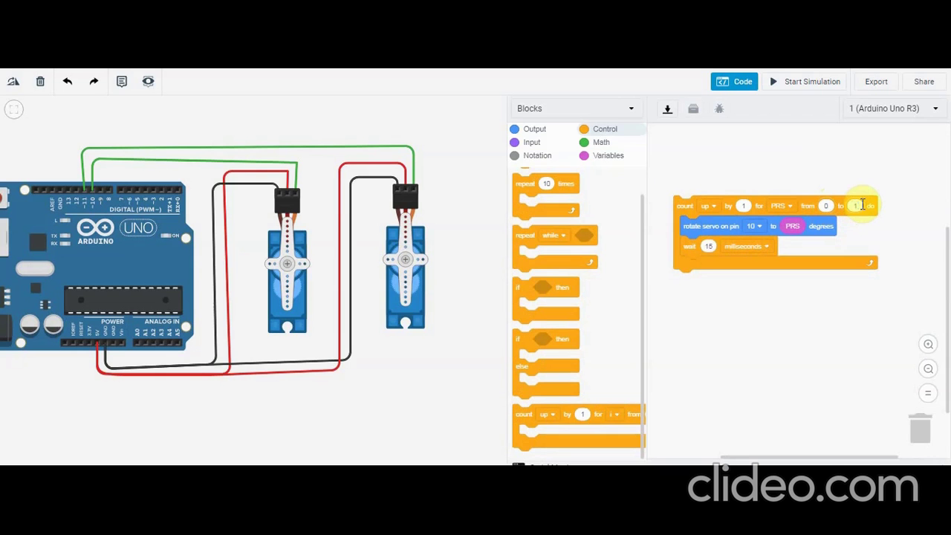
pyautogui.click(821, 342)
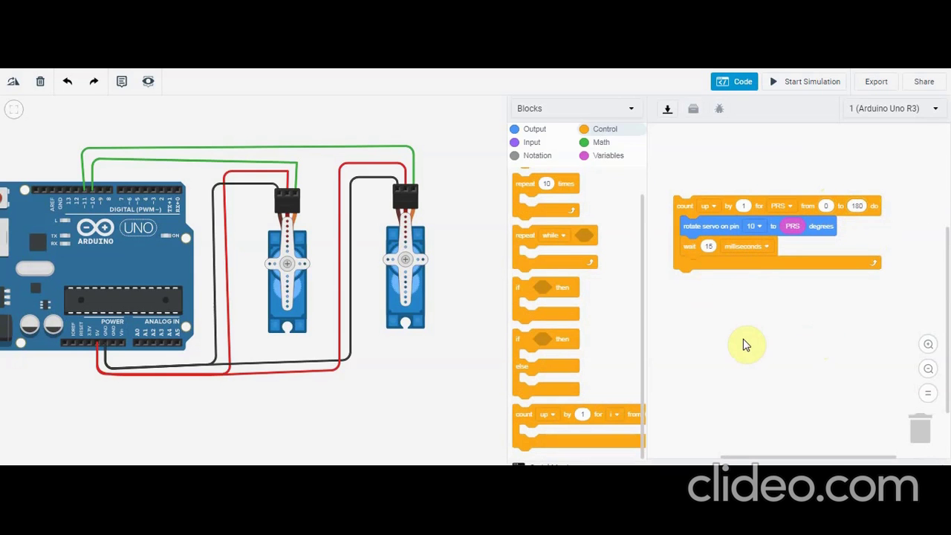
# Duplicate the count loop with its servo and wait blocks and attach the copy directly below the original
pyautogui.rightClick(684, 206)
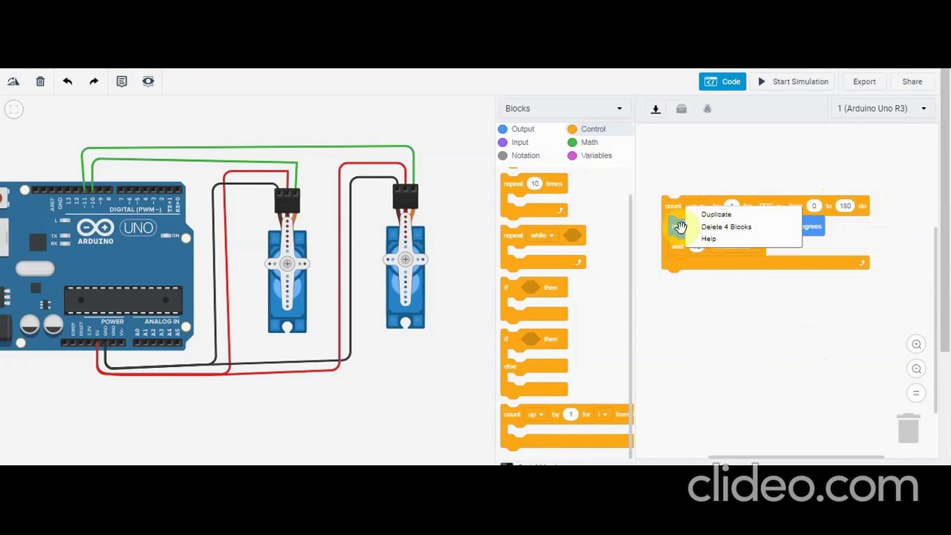
pyautogui.click(710, 213)
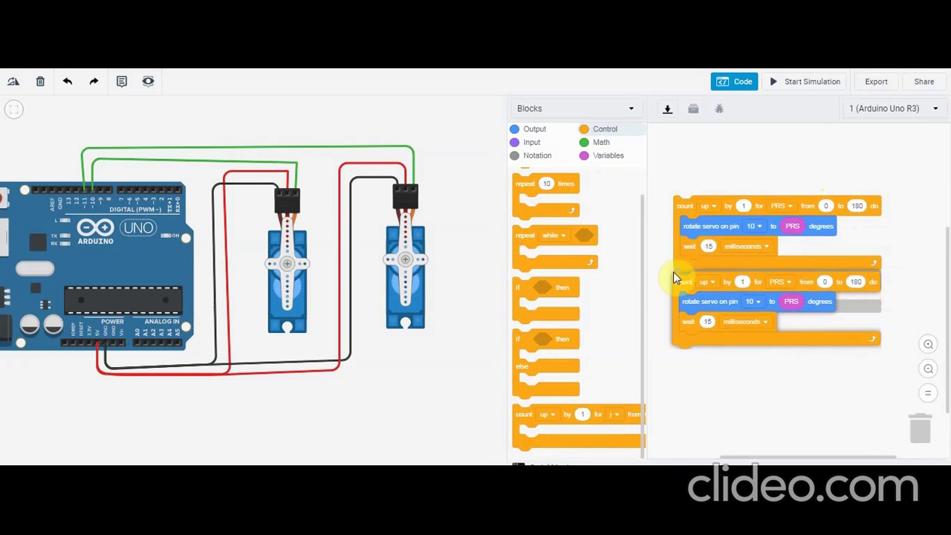
pyautogui.click(673, 271)
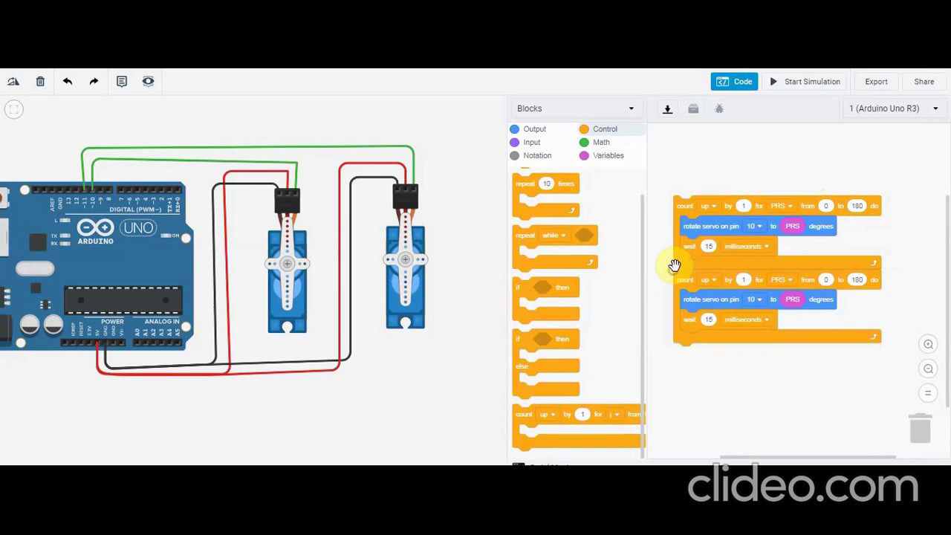
# Set the duplicated loop to count down from 180 to 0
pyautogui.click(715, 280)
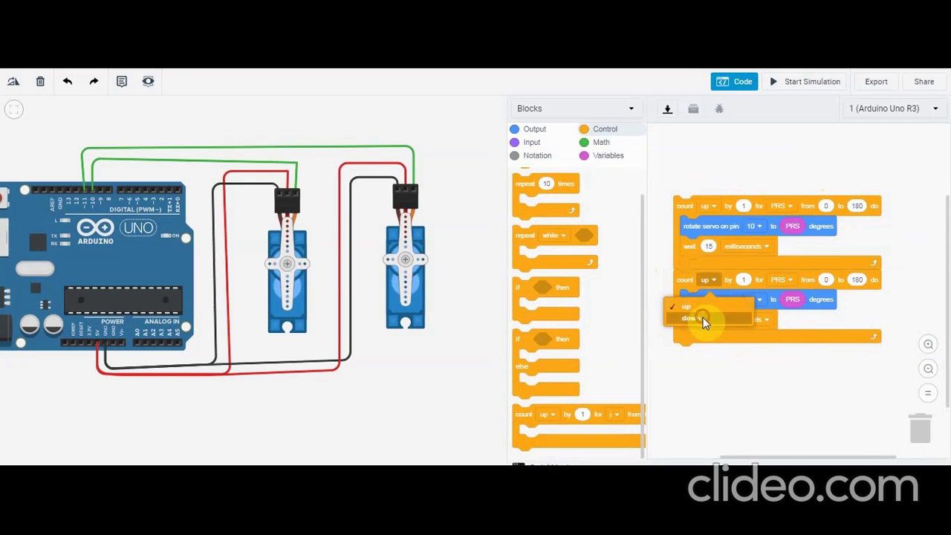
pyautogui.click(703, 317)
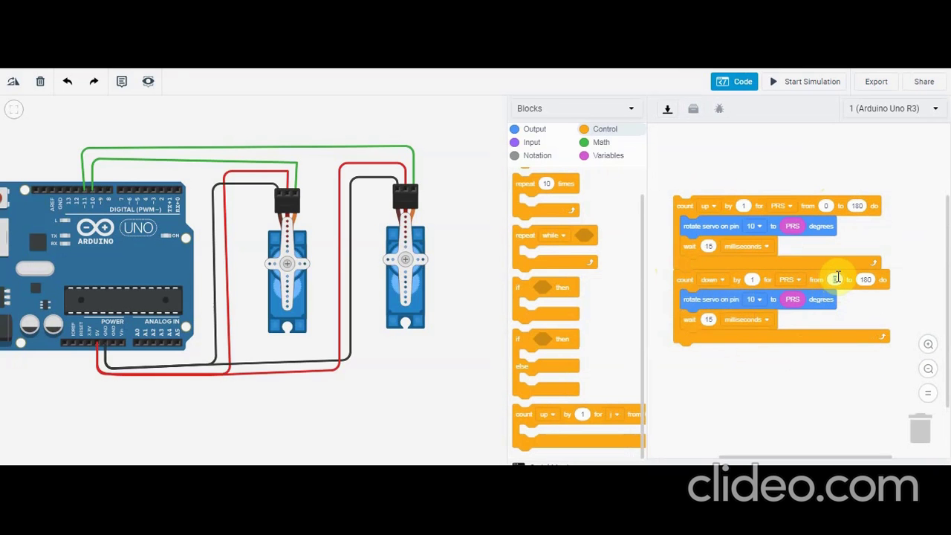
pyautogui.write('0')
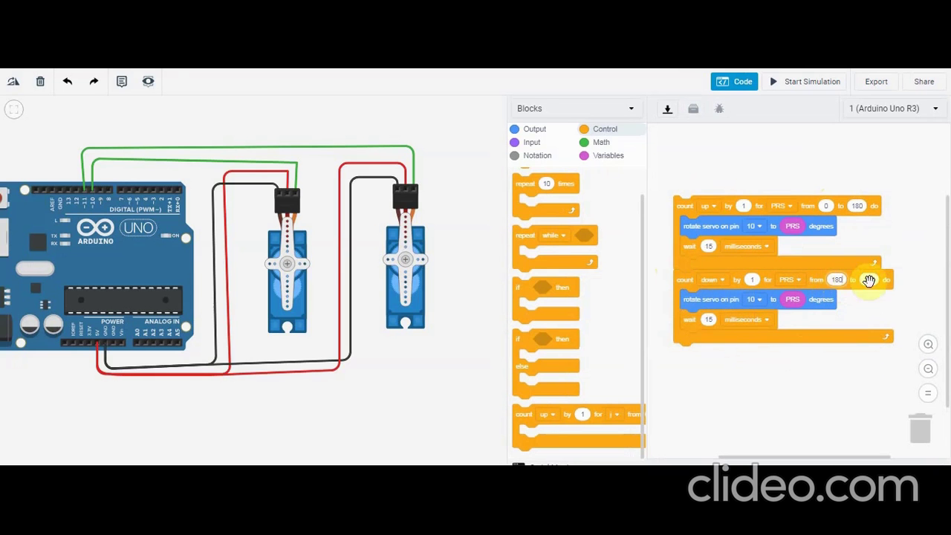
pyautogui.click(871, 278)
pyautogui.write('0')
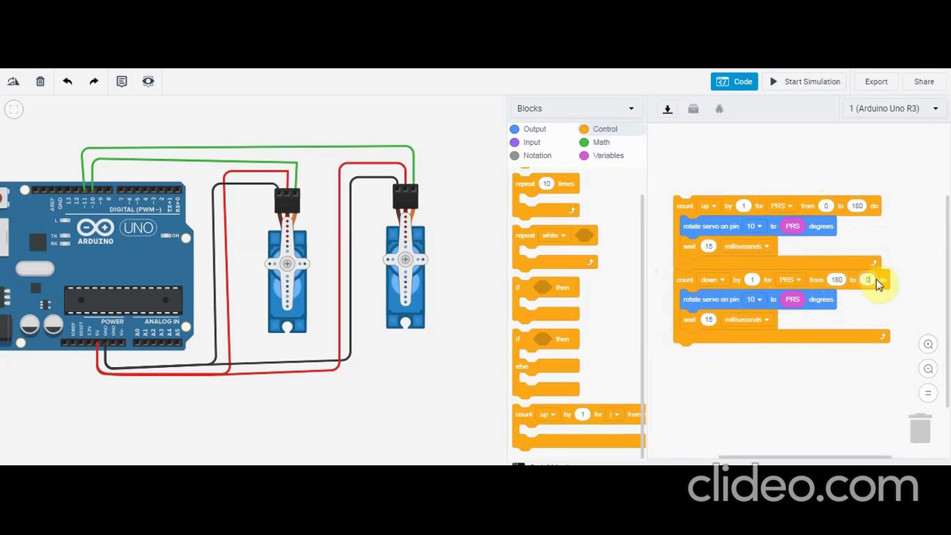
pyautogui.click(824, 404)
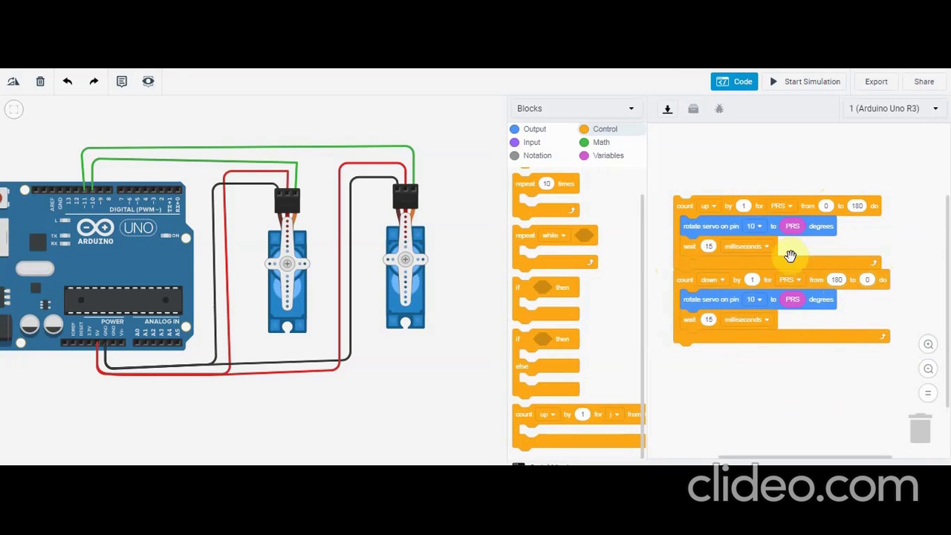
# Run the simulation, look closely at how both servos move, and stop it
pyautogui.moveTo(738, 391); pyautogui.dragTo(738, 367)
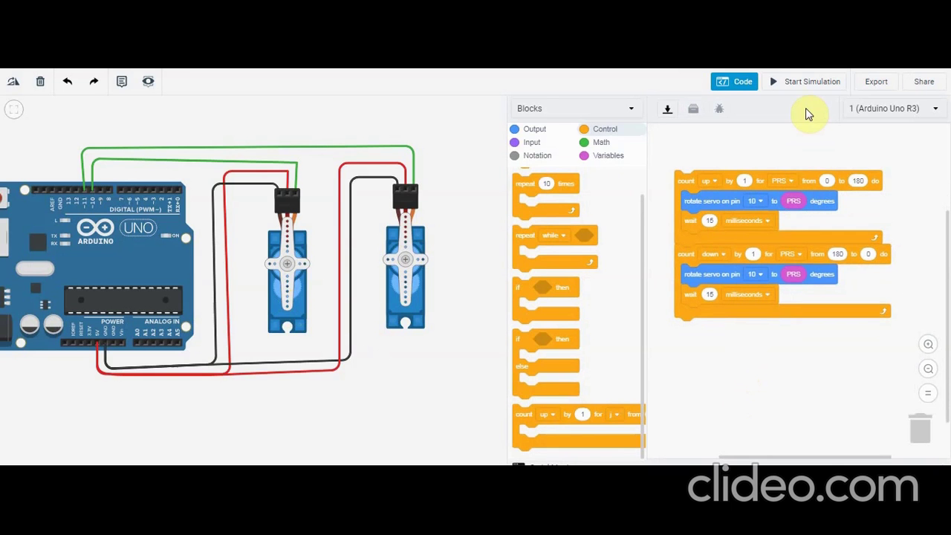
pyautogui.click(799, 88)
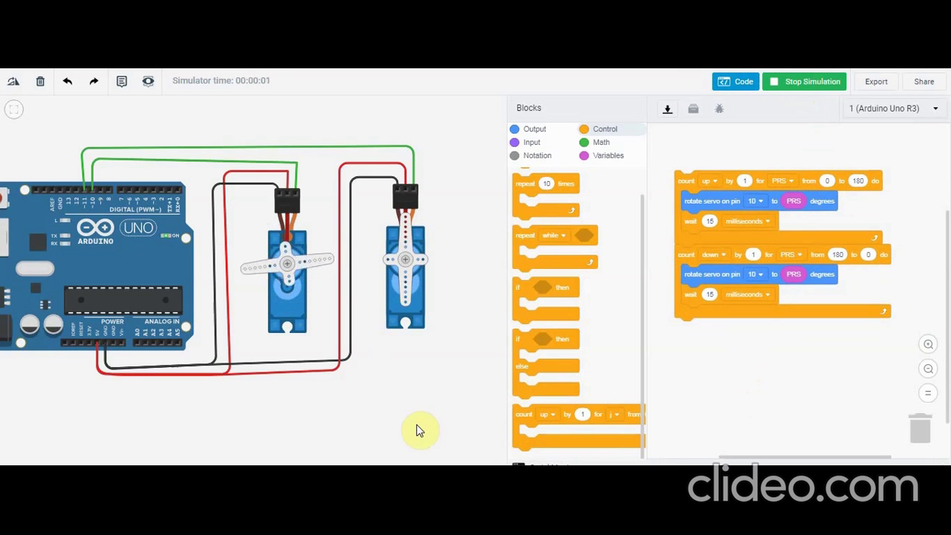
pyautogui.scroll(2, 409, 421)
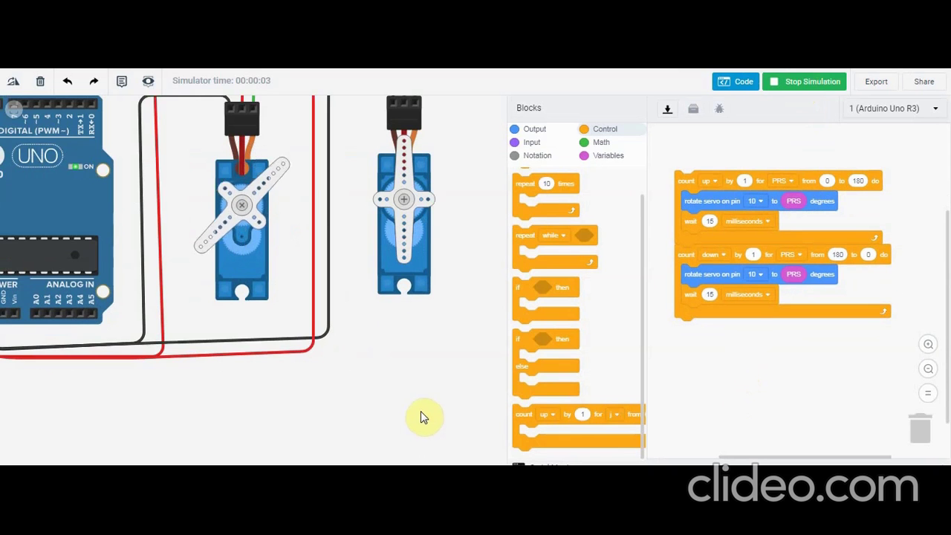
pyautogui.moveTo(420, 371); pyautogui.dragTo(432, 440)
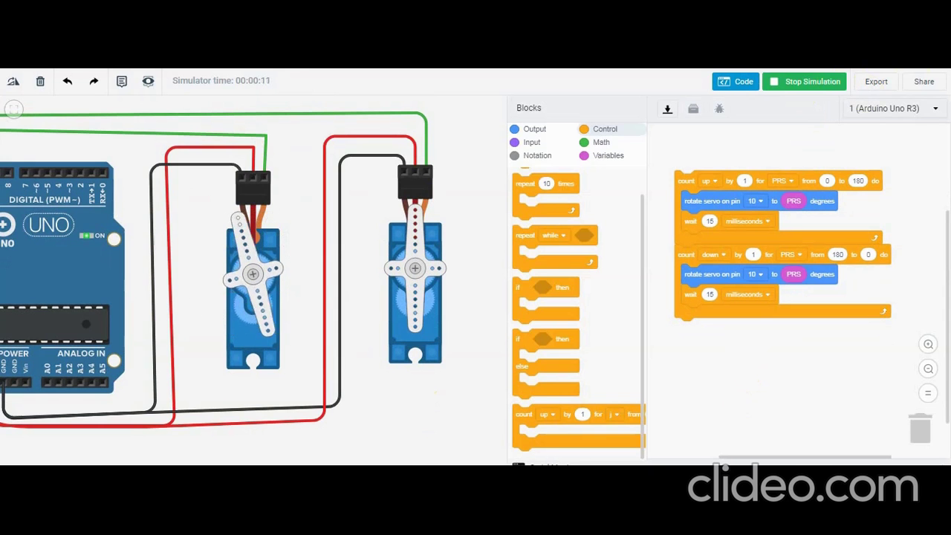
pyautogui.click(802, 83)
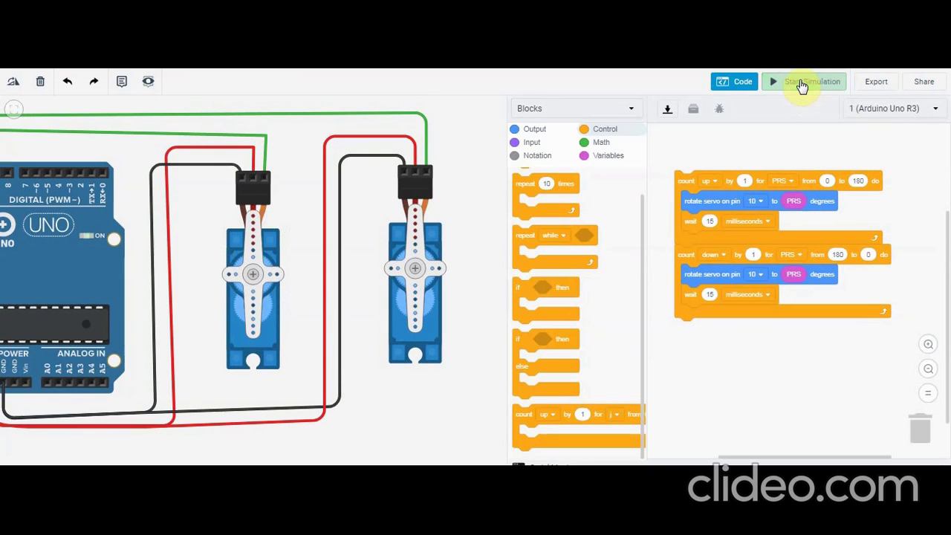
# Duplicate the count-up and count-down loops and attach the copies below the existing ones
pyautogui.scroll(-1, 680, 270)
pyautogui.scroll(2, 690, 255)
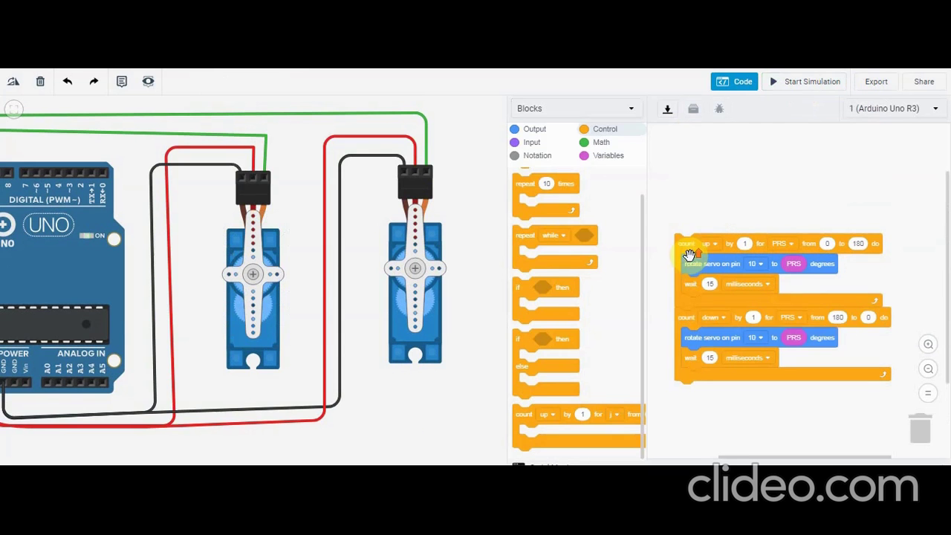
pyautogui.scroll(-1, 688, 227)
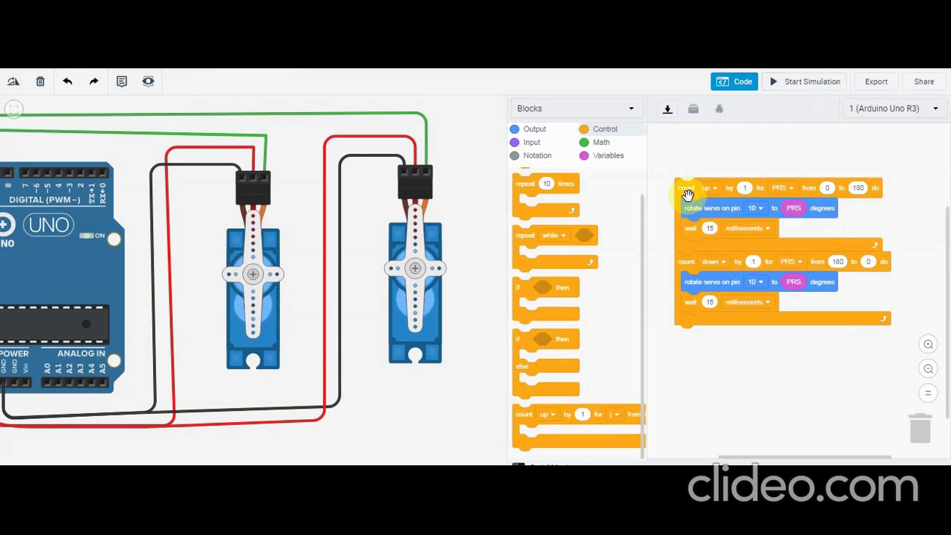
pyautogui.rightClick(690, 195)
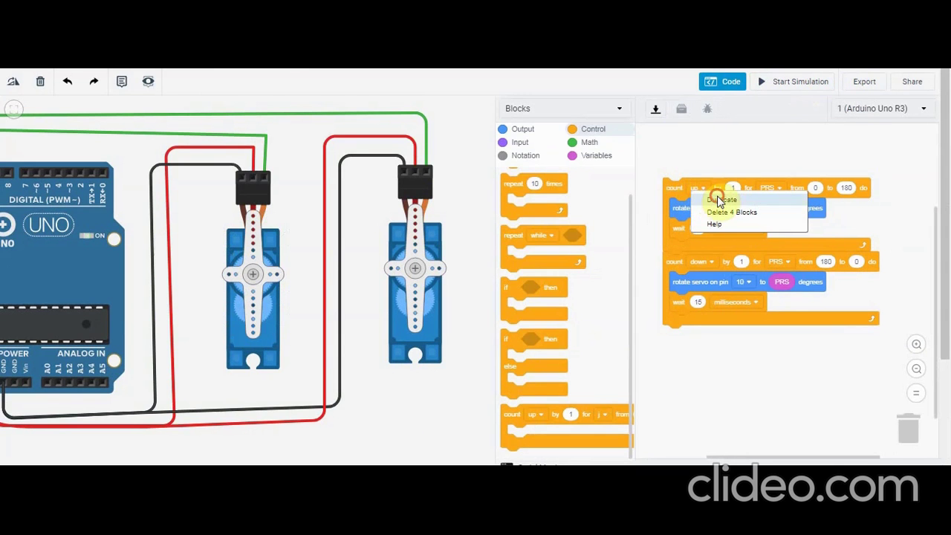
pyautogui.click(719, 201)
pyautogui.moveTo(711, 250); pyautogui.dragTo(679, 335)
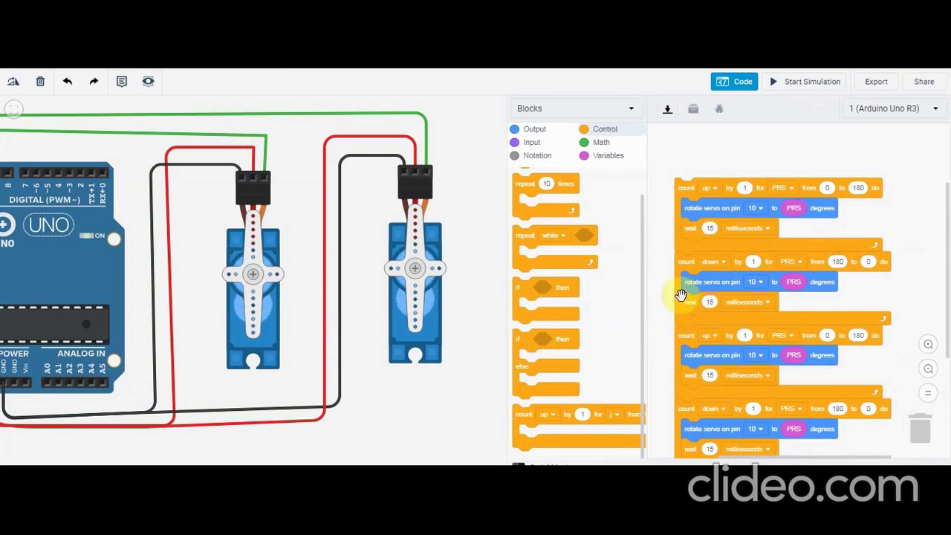
# Set the servo pin to 11 in the lower pair of count-up and count-down loops
pyautogui.moveTo(917, 301); pyautogui.dragTo(912, 239)
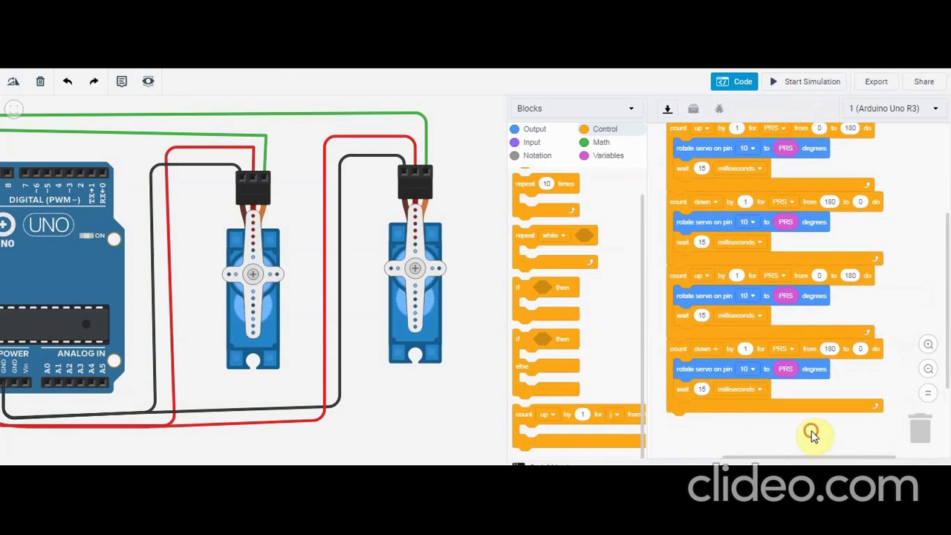
pyautogui.moveTo(812, 436); pyautogui.dragTo(809, 412)
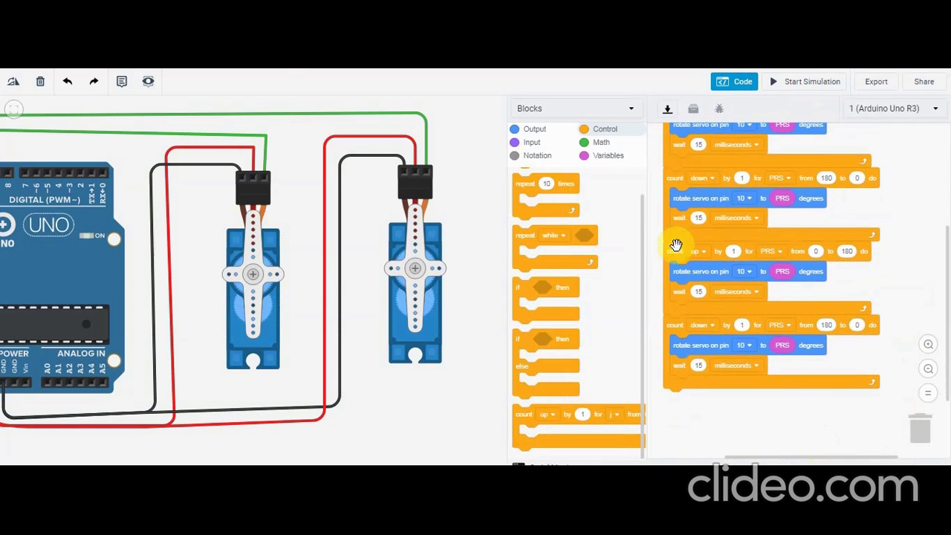
pyautogui.click(747, 271)
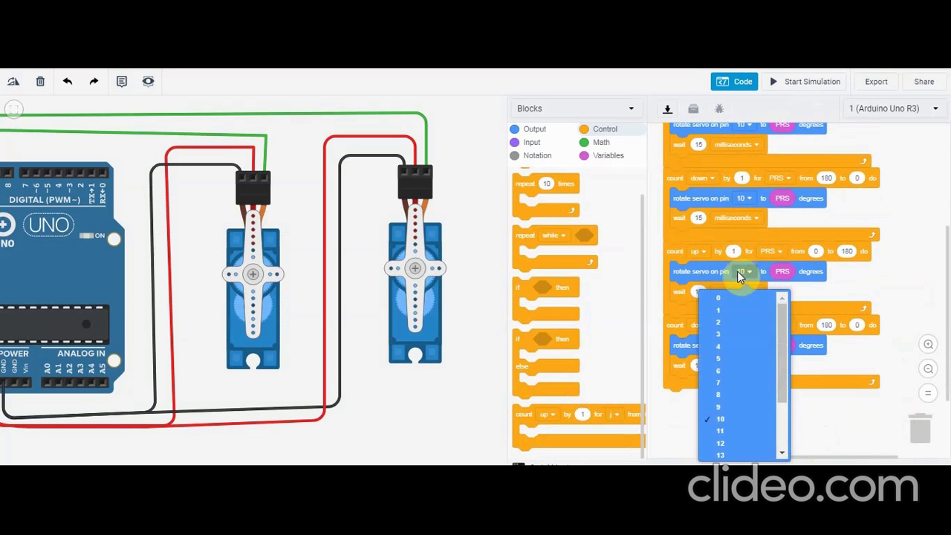
pyautogui.scroll(-1, 293, 237)
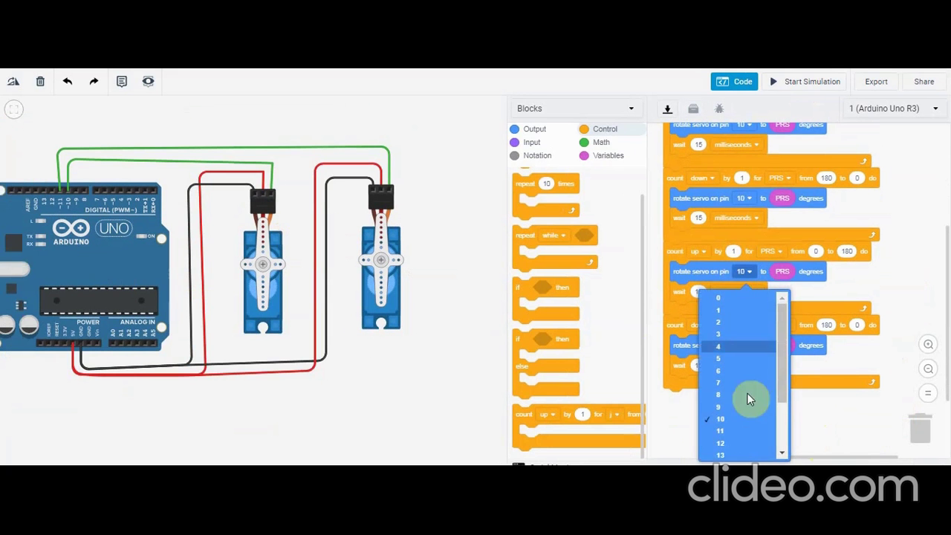
pyautogui.click(725, 431)
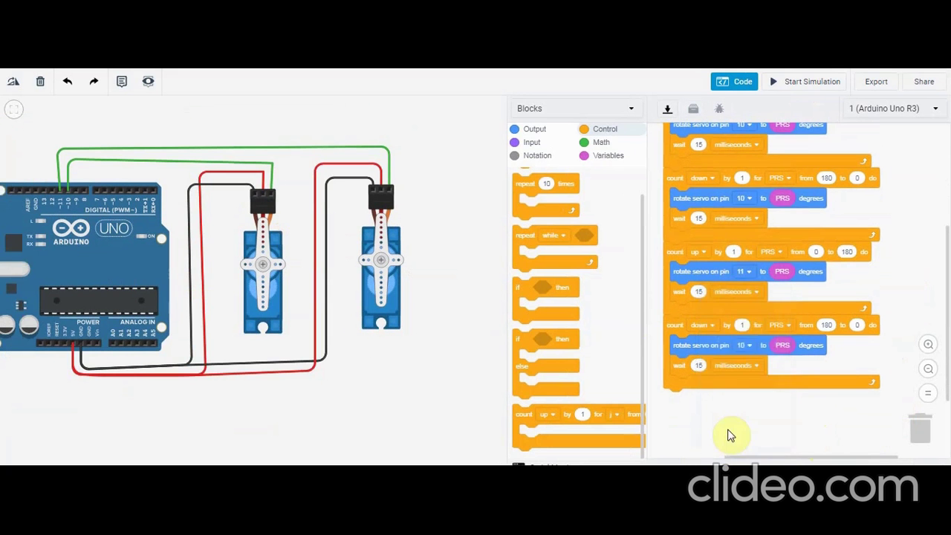
pyautogui.click(749, 345)
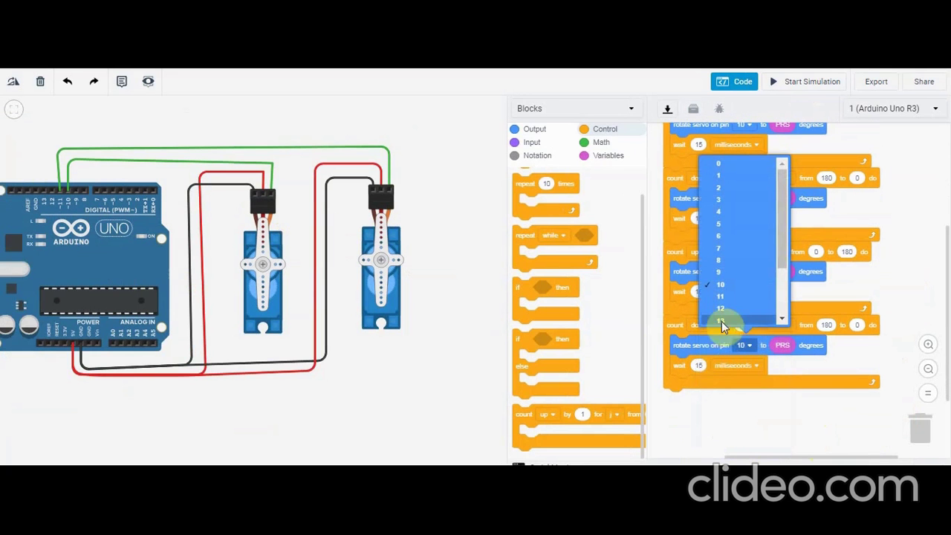
pyautogui.click(727, 297)
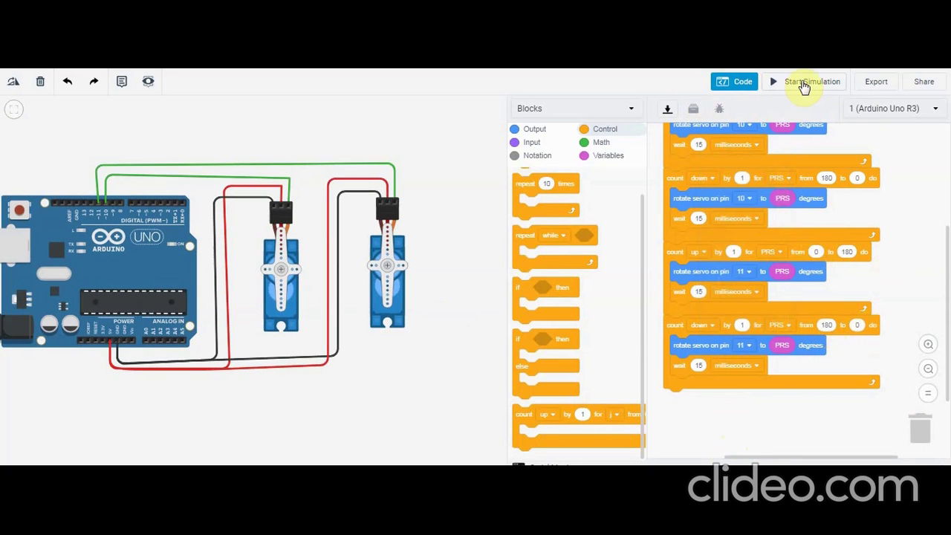
# Run the simulation, watch how the two servos sweep in turn, and stop it
pyautogui.click(803, 85)
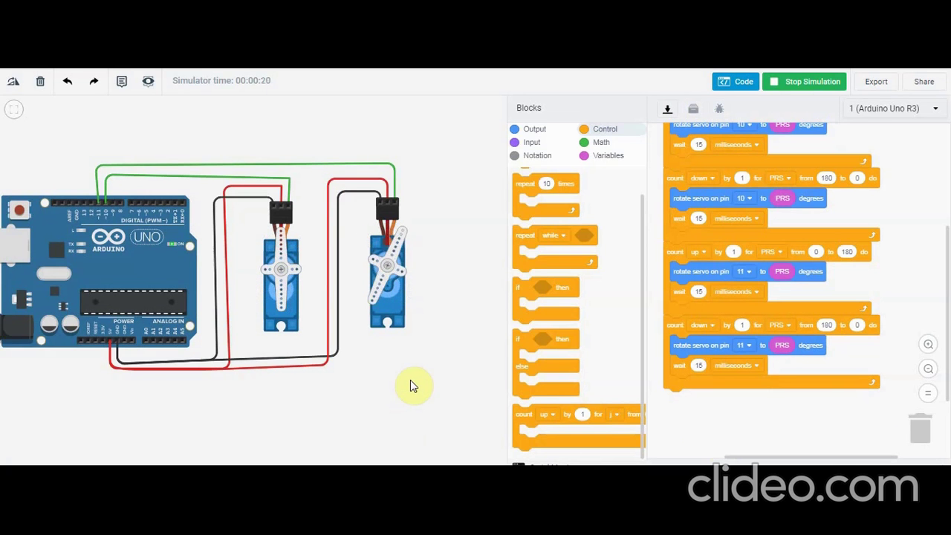
pyautogui.moveTo(377, 388); pyautogui.dragTo(441, 385)
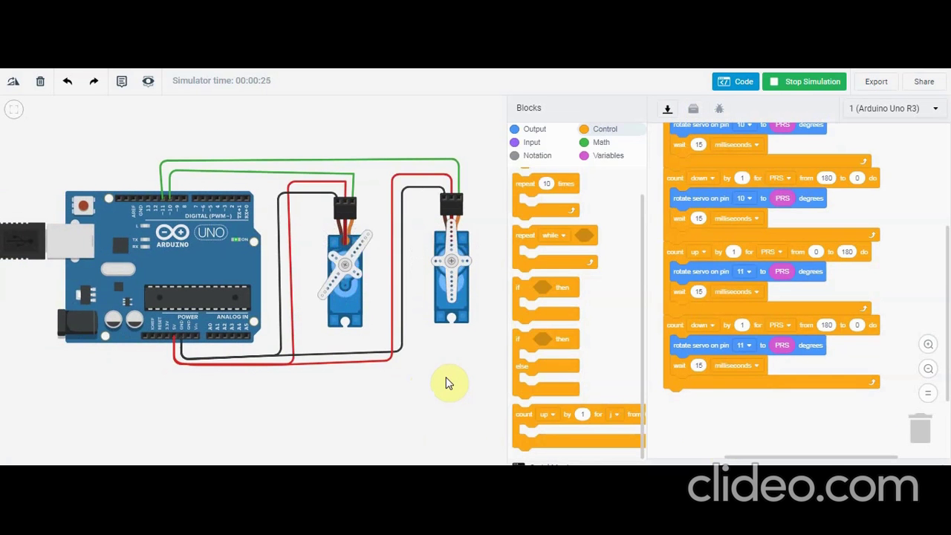
pyautogui.scroll(3, 447, 383)
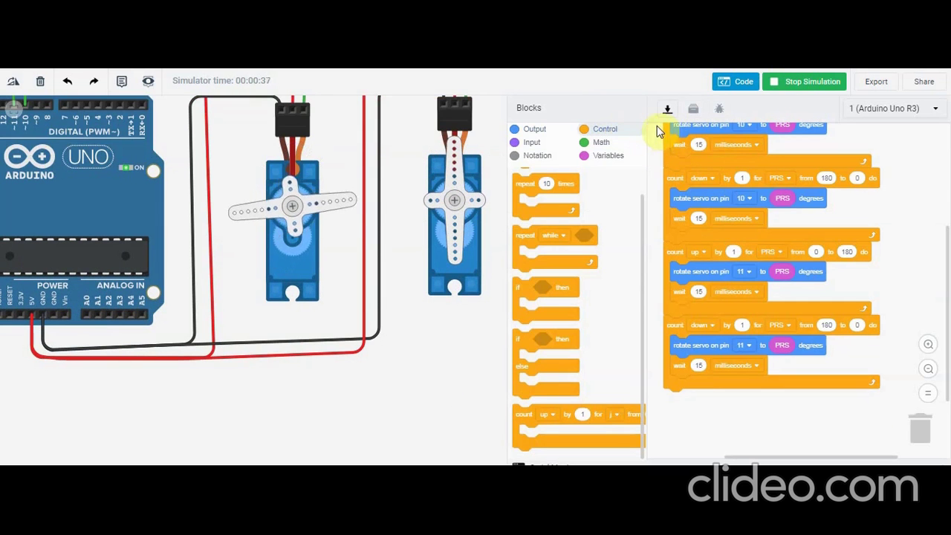
pyautogui.click(810, 83)
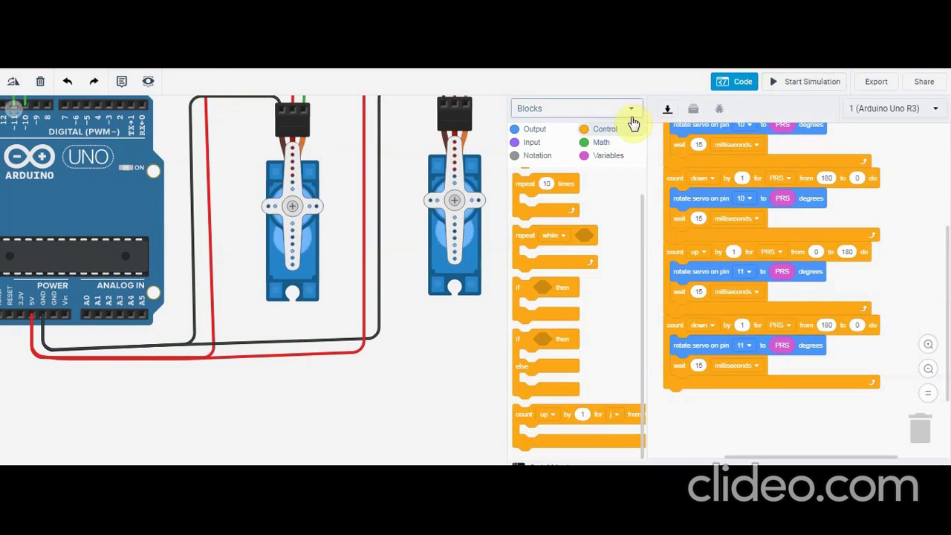
# Show the program as Blocks + Text to examine the generated Arduino code, and return to the Blocks view
pyautogui.click(630, 110)
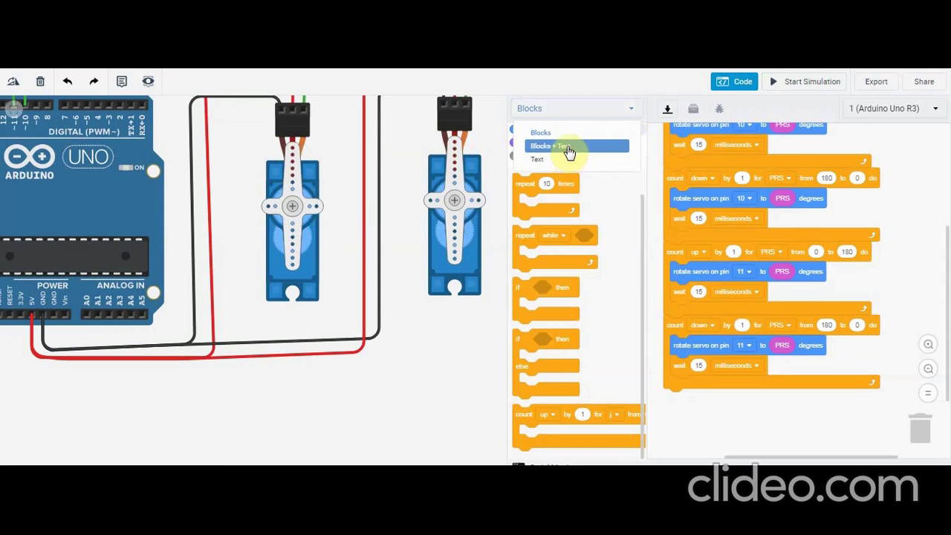
pyautogui.click(568, 146)
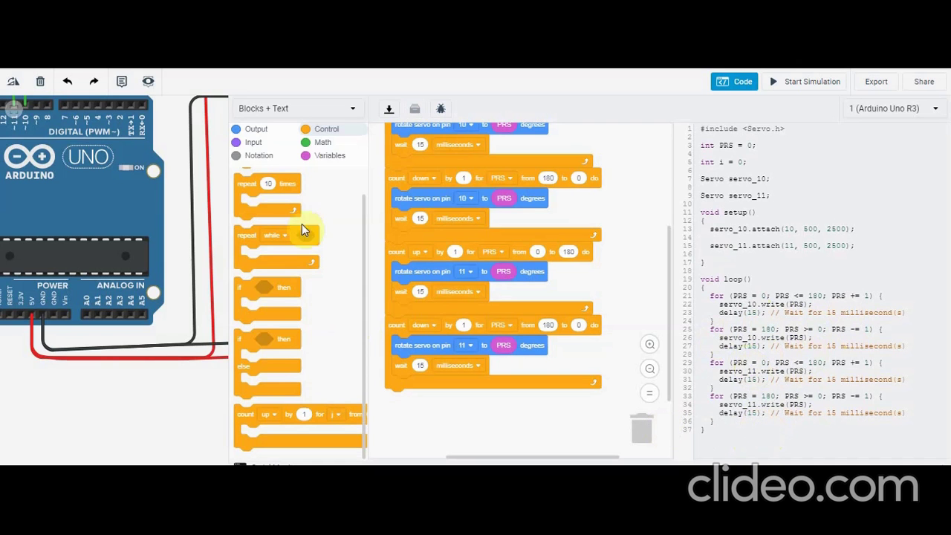
pyautogui.click(356, 108)
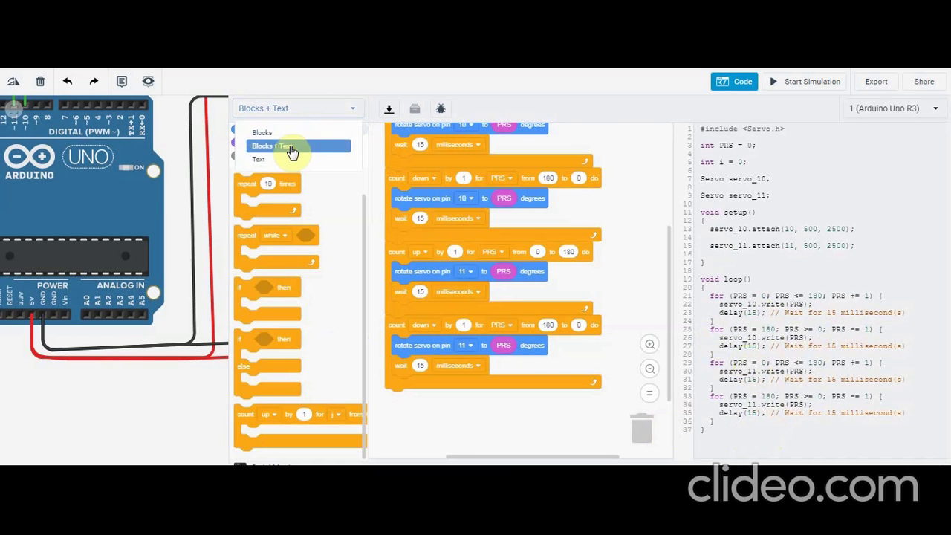
pyautogui.click(291, 151)
pyautogui.click(352, 109)
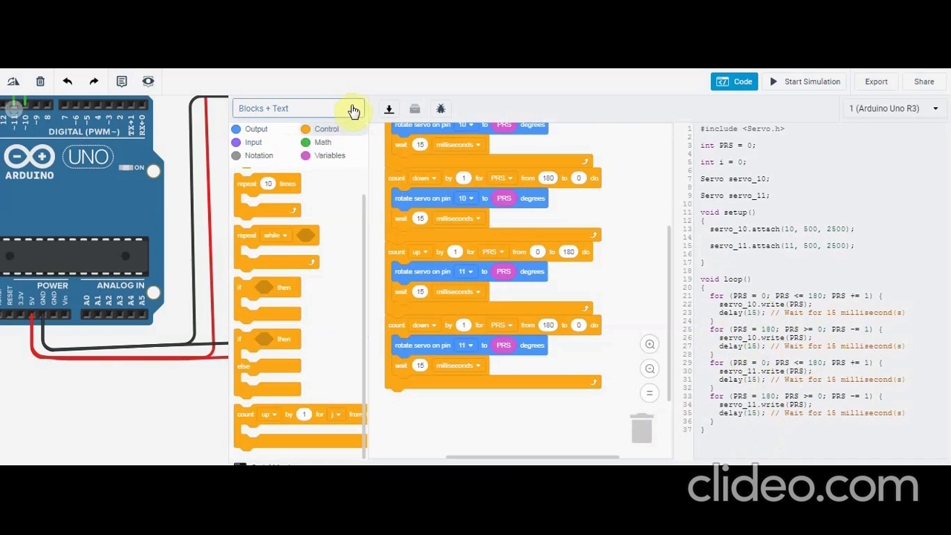
pyautogui.click(277, 130)
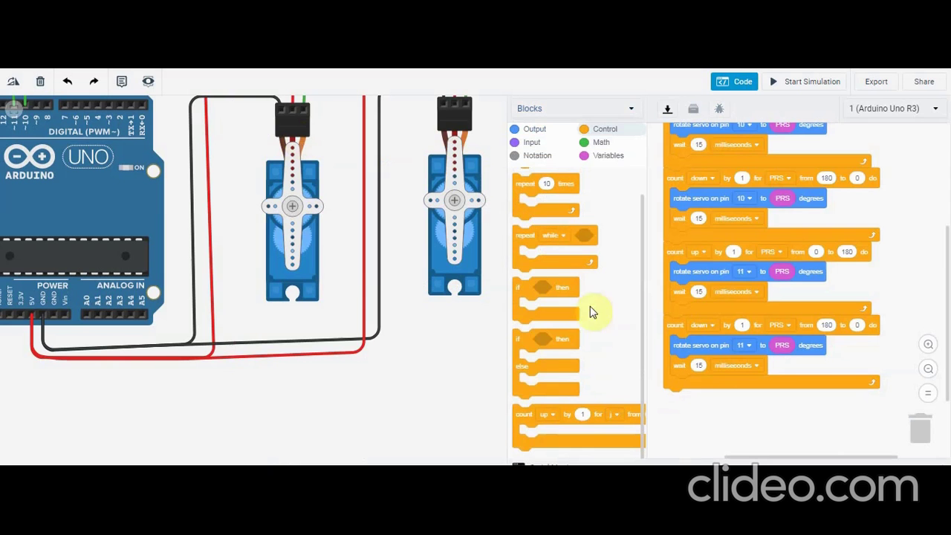
# Review the complete block program with all four loops and the whole circuit with the Arduino and both servos
pyautogui.scroll(3, 754, 416)
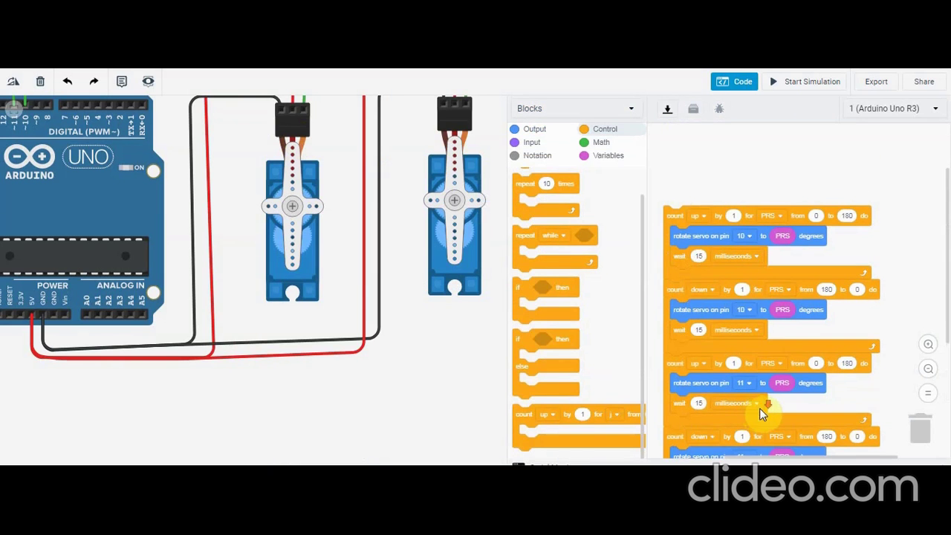
pyautogui.scroll(-2, 760, 408)
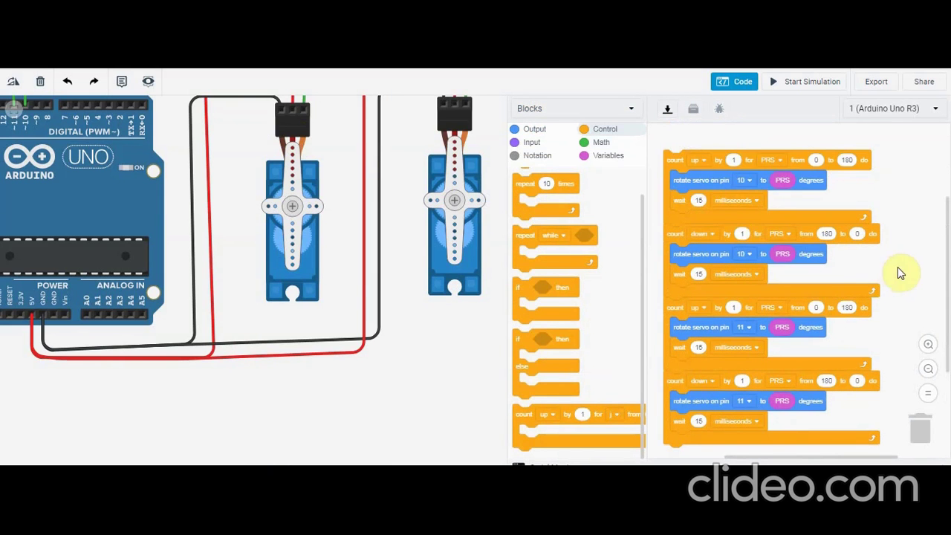
pyautogui.moveTo(919, 269)
pyautogui.mouseDown()
pyautogui.moveTo(894, 272)
pyautogui.moveTo(925, 264)
pyautogui.mouseUp()
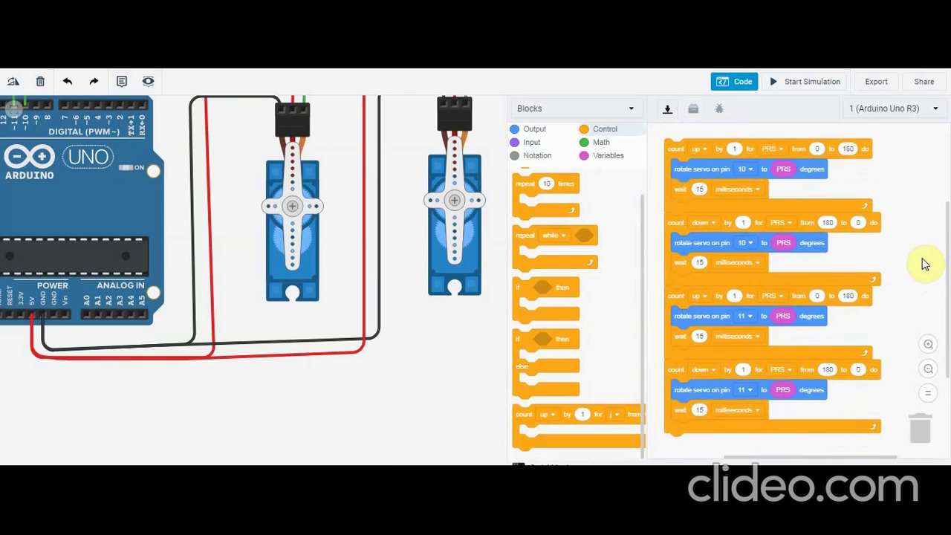
pyautogui.scroll(2, 925, 264)
pyautogui.scroll(-2, 925, 264)
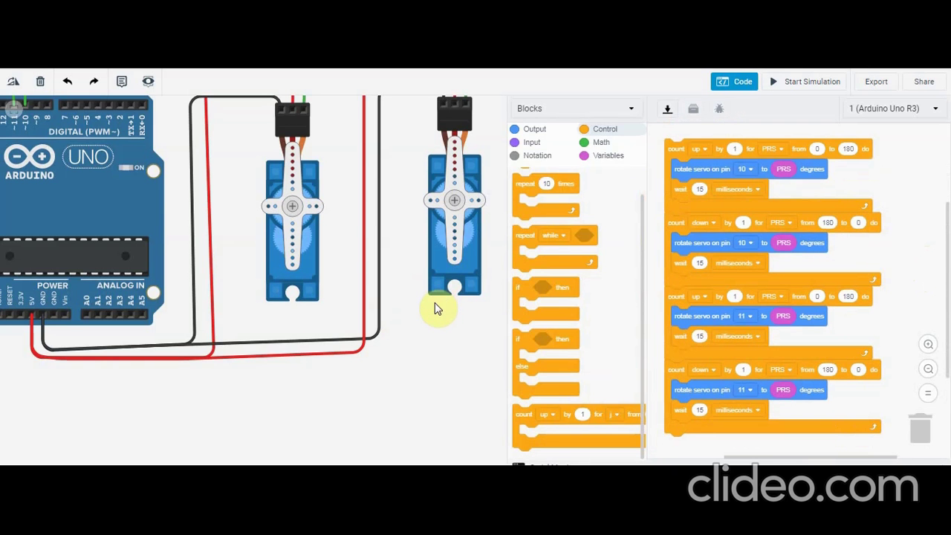
pyautogui.scroll(-3, 435, 305)
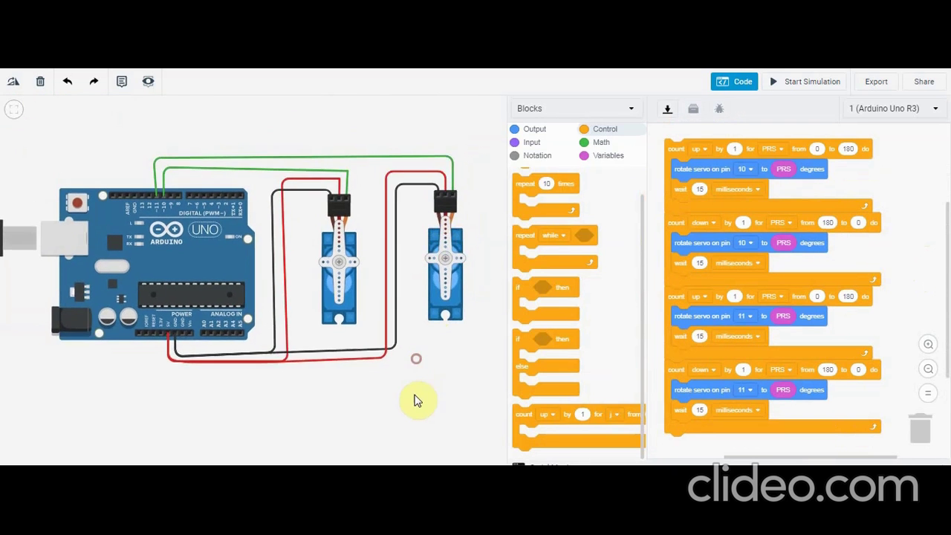
pyautogui.moveTo(417, 402); pyautogui.dragTo(440, 414)
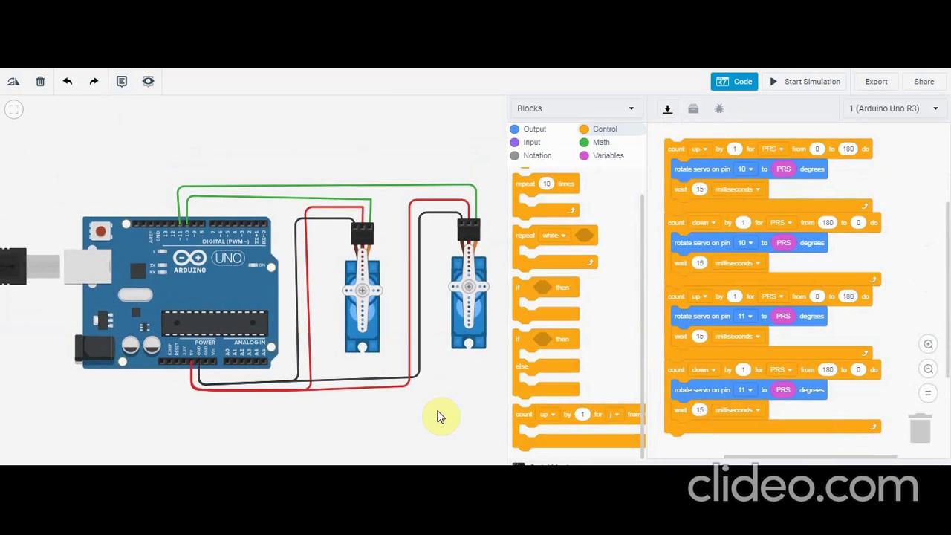